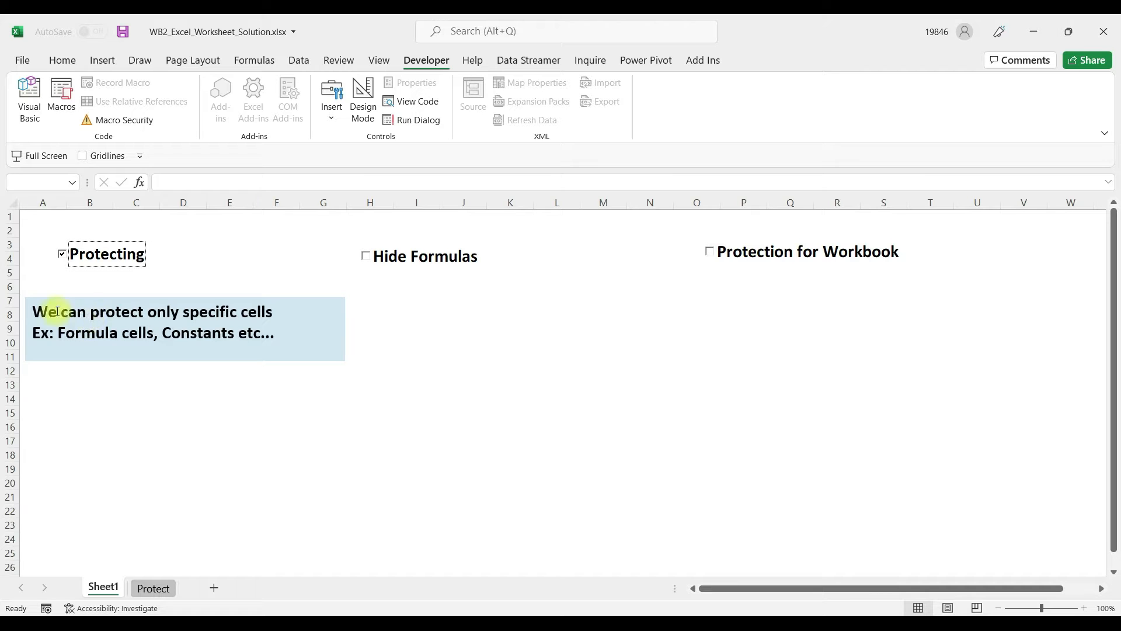
Step: Untick Protecting, toggle Hide Formulas on and off, and tick Protection for Workbook
left_click(61, 254)
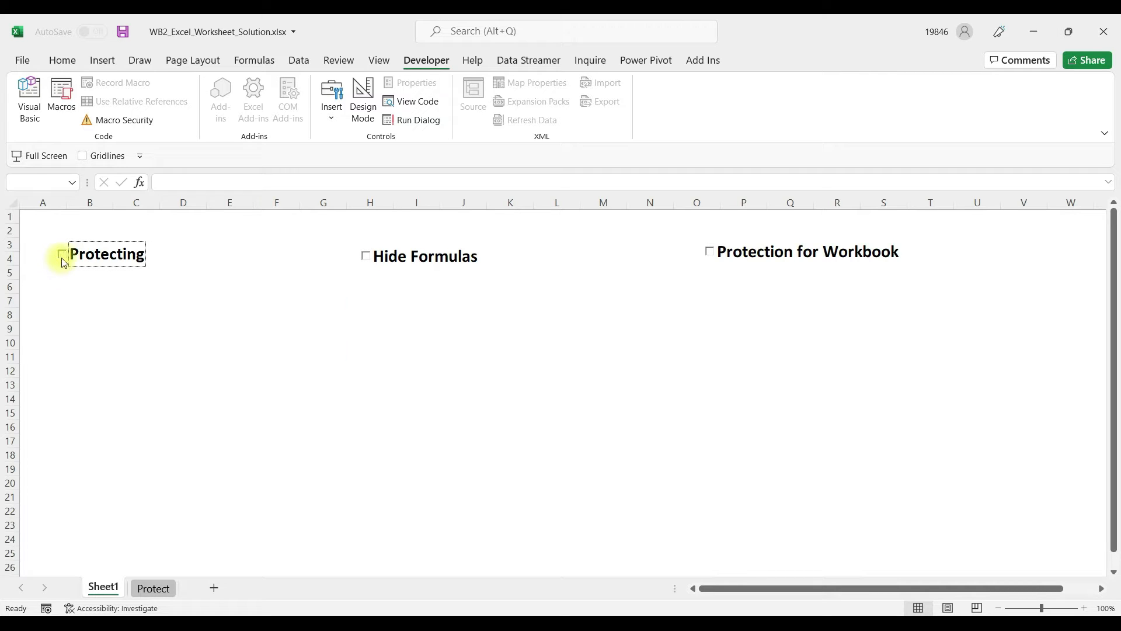
left_click(371, 258)
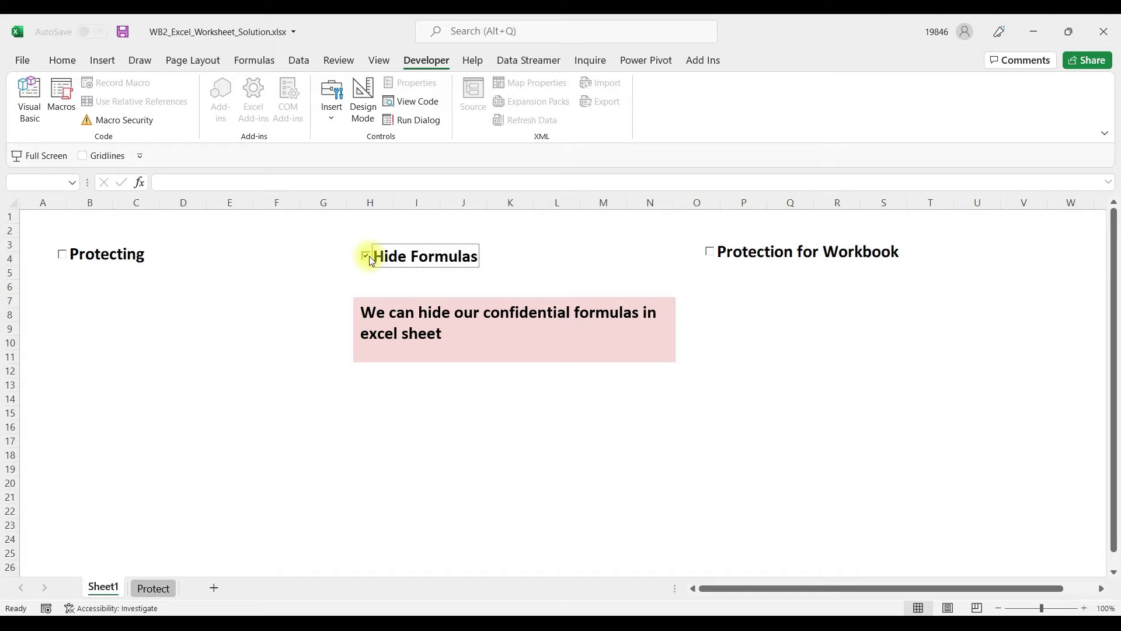
left_click(367, 256)
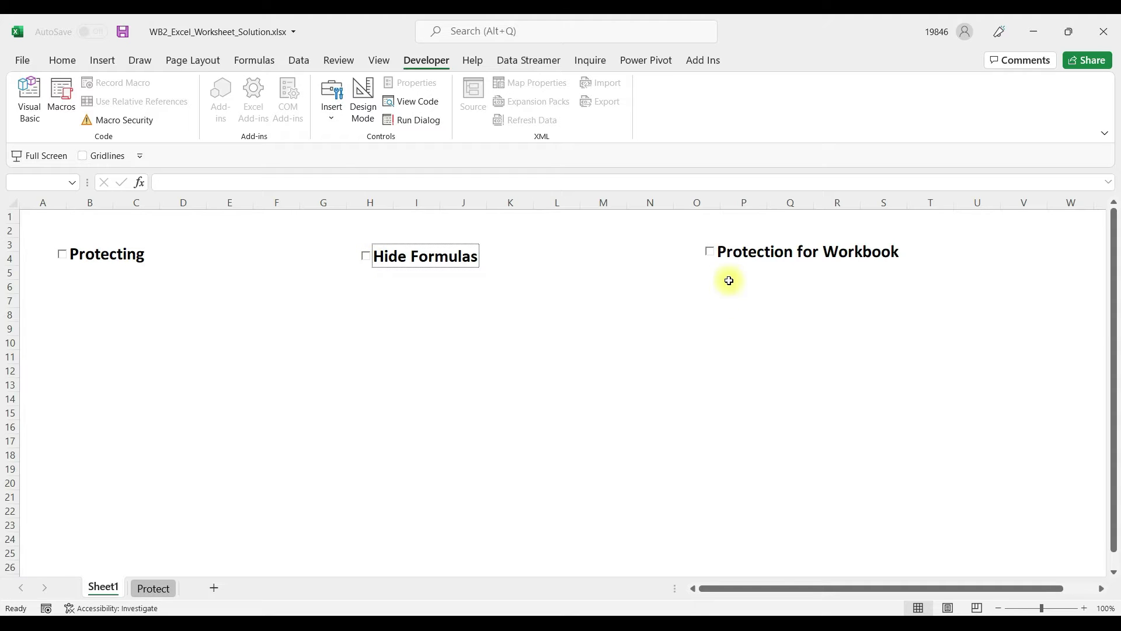
left_click(712, 254)
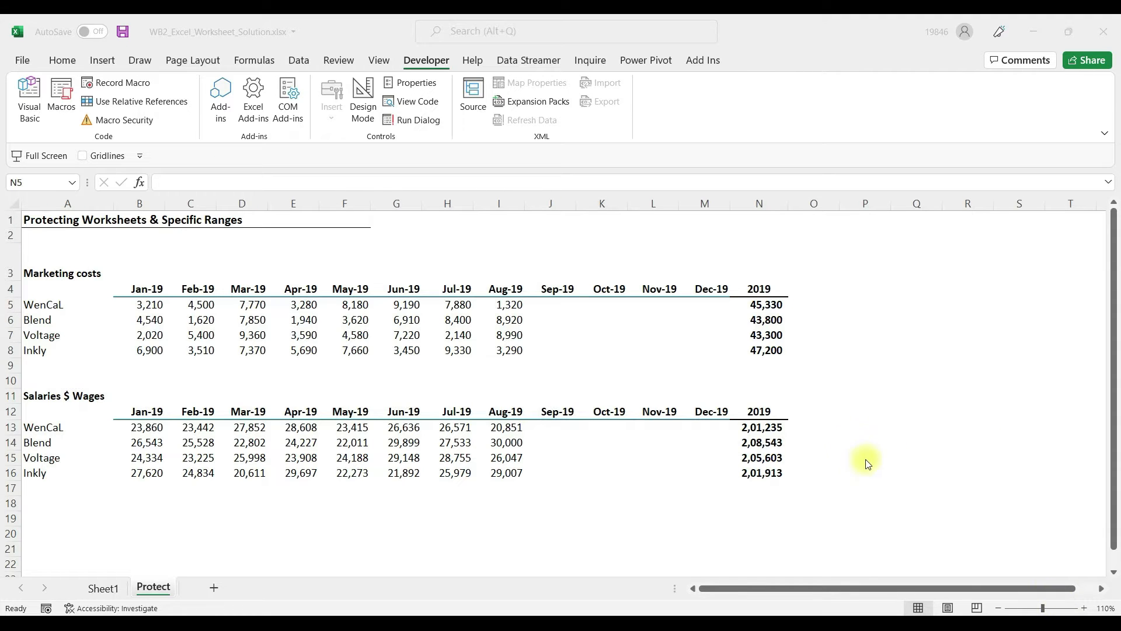
Step: Try to edit the protected N5 total and dismiss the protected-sheet warning
left_click(758, 323)
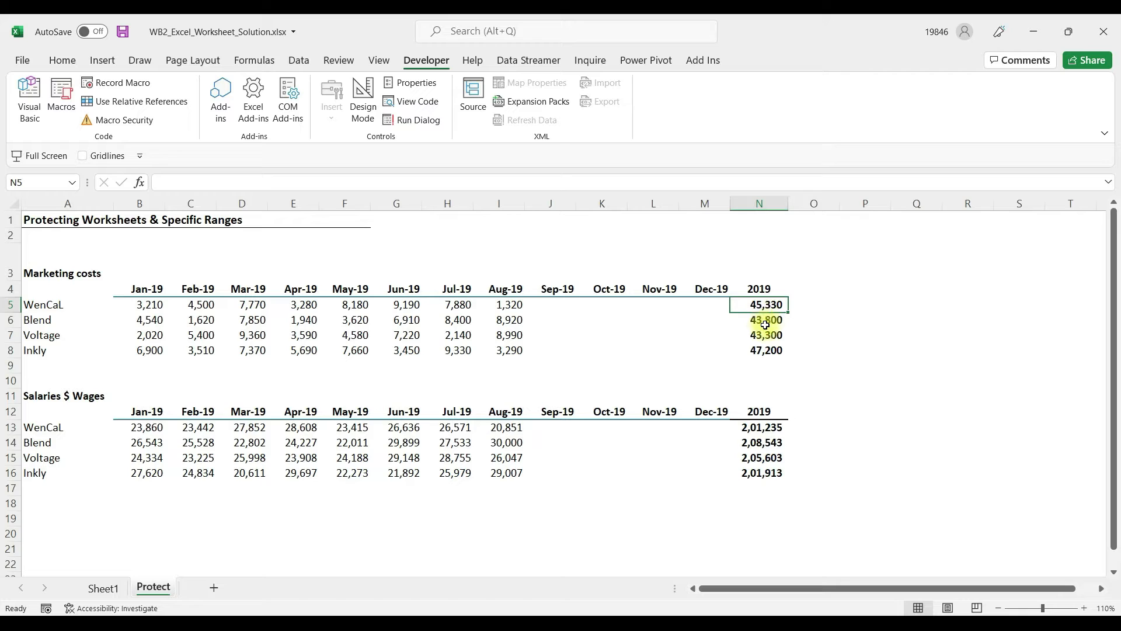
left_click(759, 322)
left_click(762, 304)
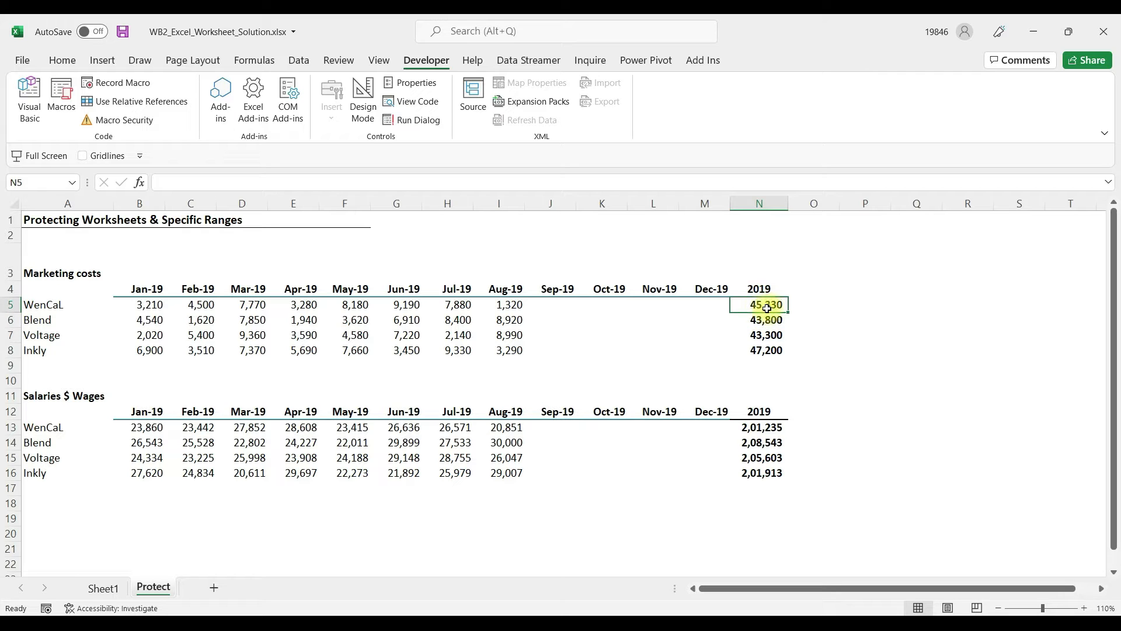
double_click(767, 308)
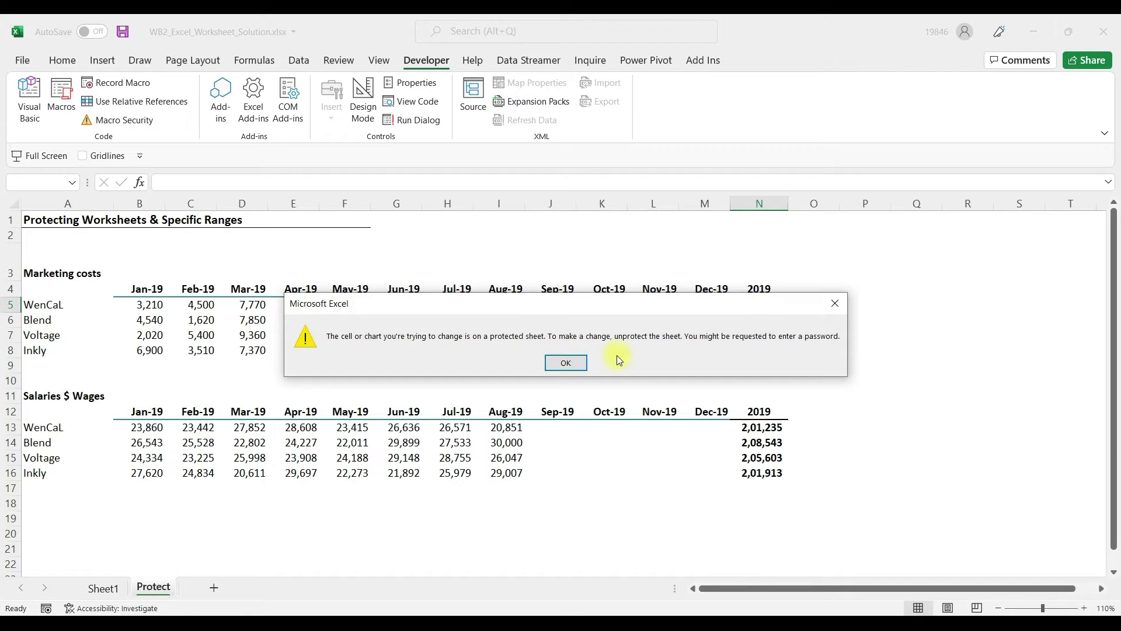
left_click(570, 364)
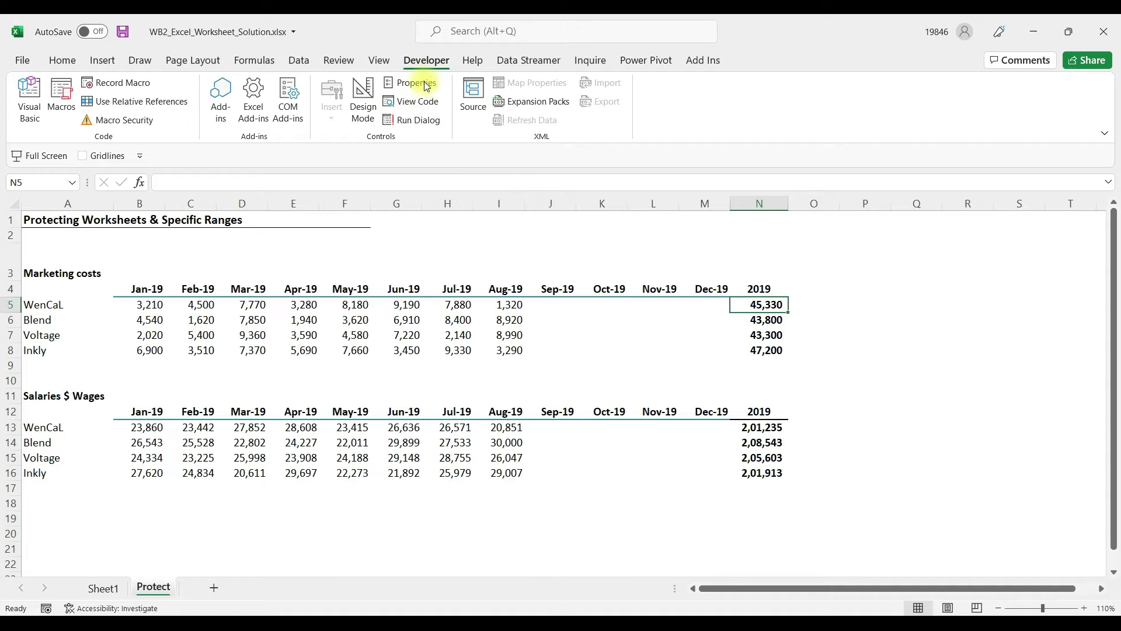
Step: Cancel the Unprotect Sheet password prompt, then open Protect cells in Excel.xlsx
left_click(337, 61)
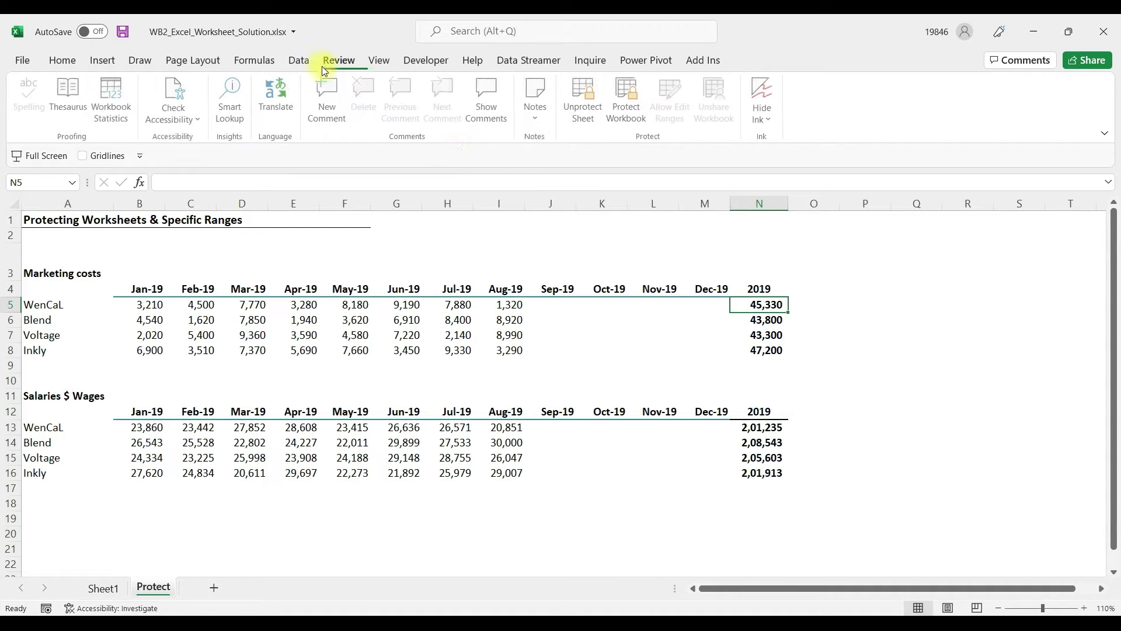
left_click(586, 114)
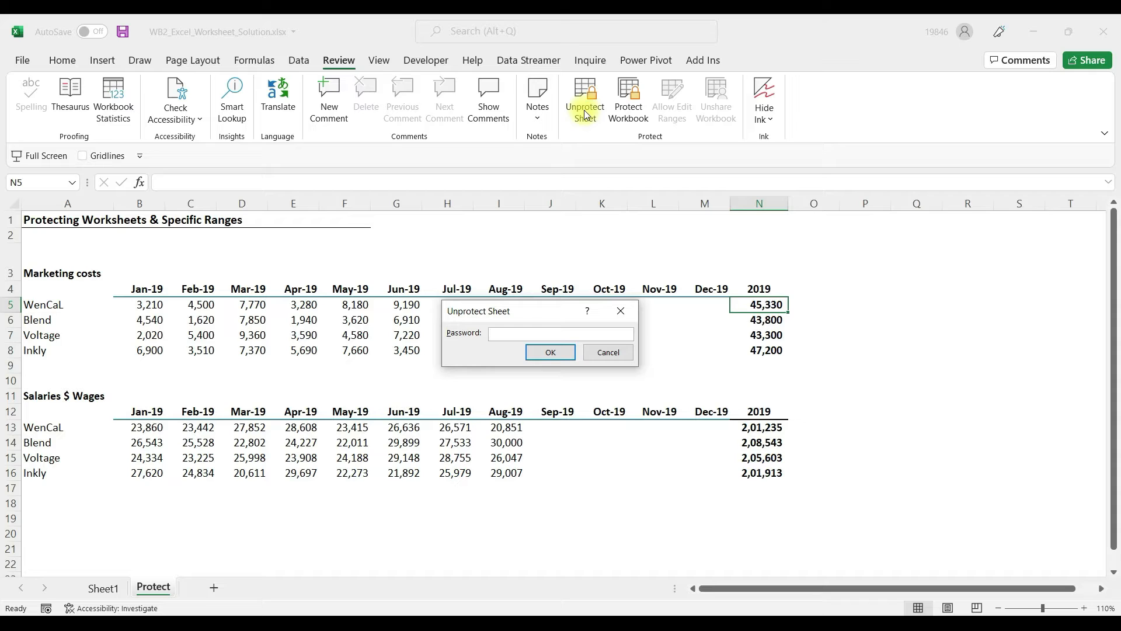
left_click(608, 353)
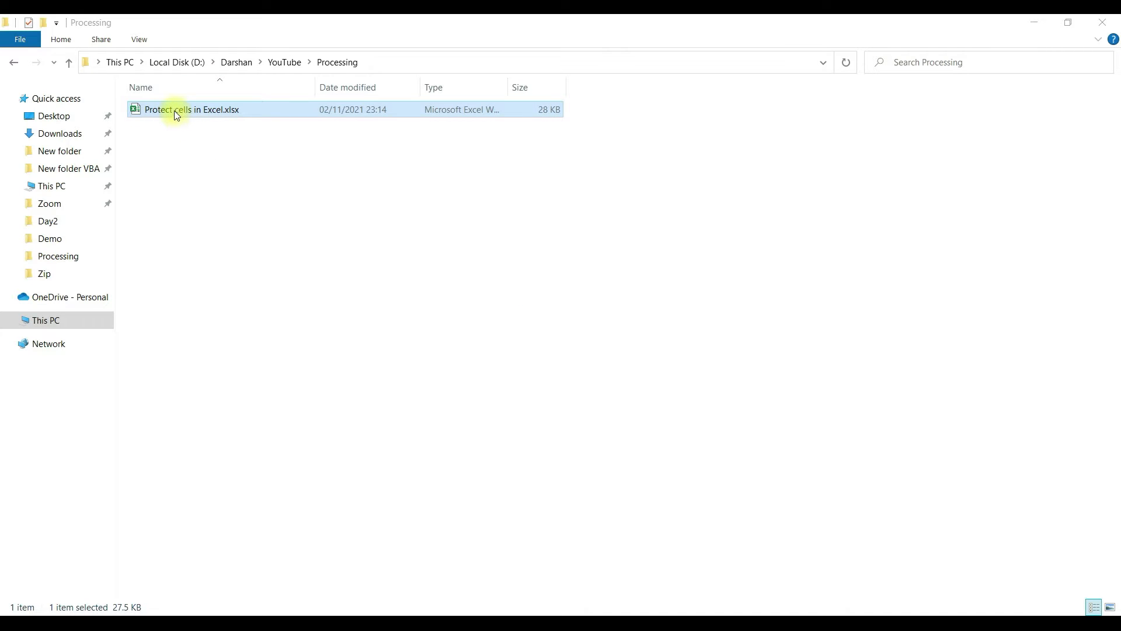
double_click(175, 112)
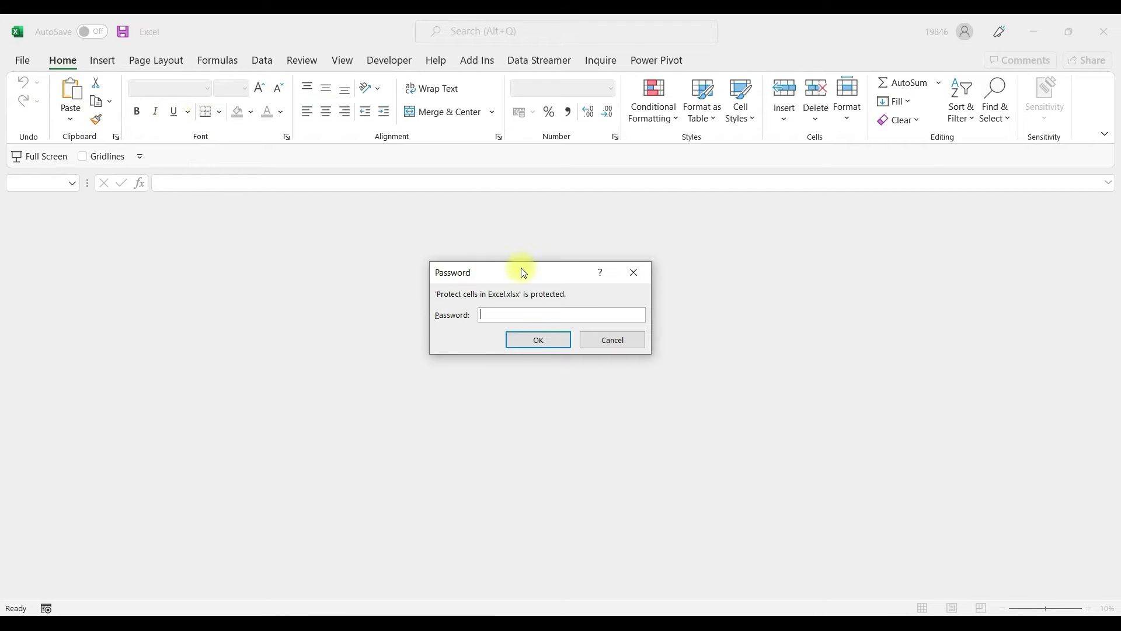
Step: Move the workbook's password prompt out of the way
left_click_drag(523, 272, 455, 227)
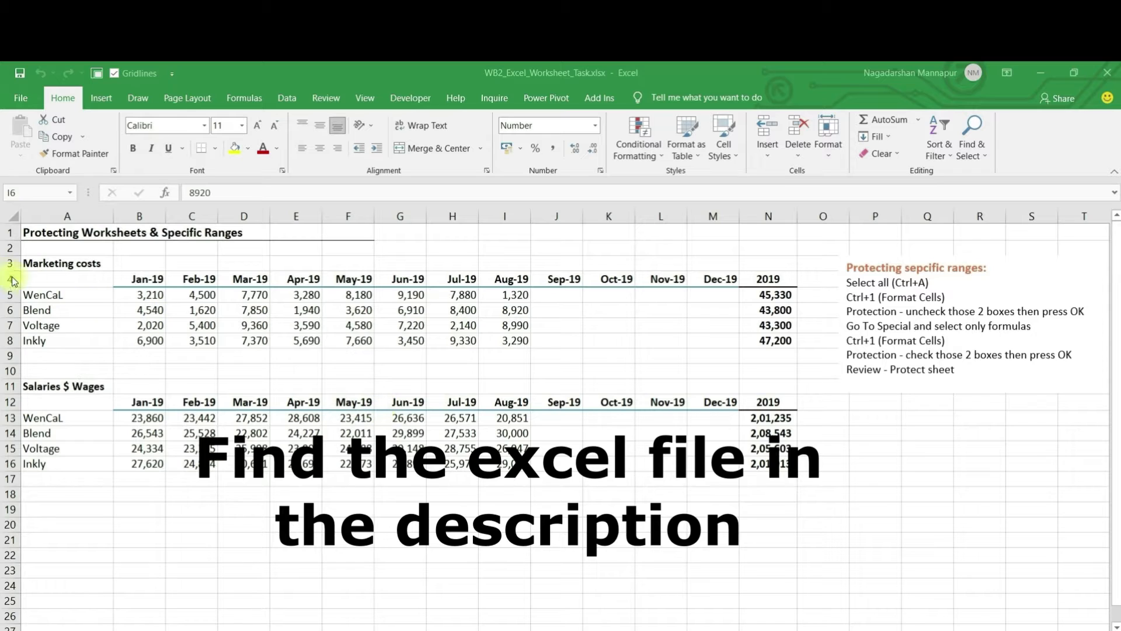
left_click_drag(57, 294, 55, 343)
left_click_drag(143, 281, 325, 358)
left_click(289, 356)
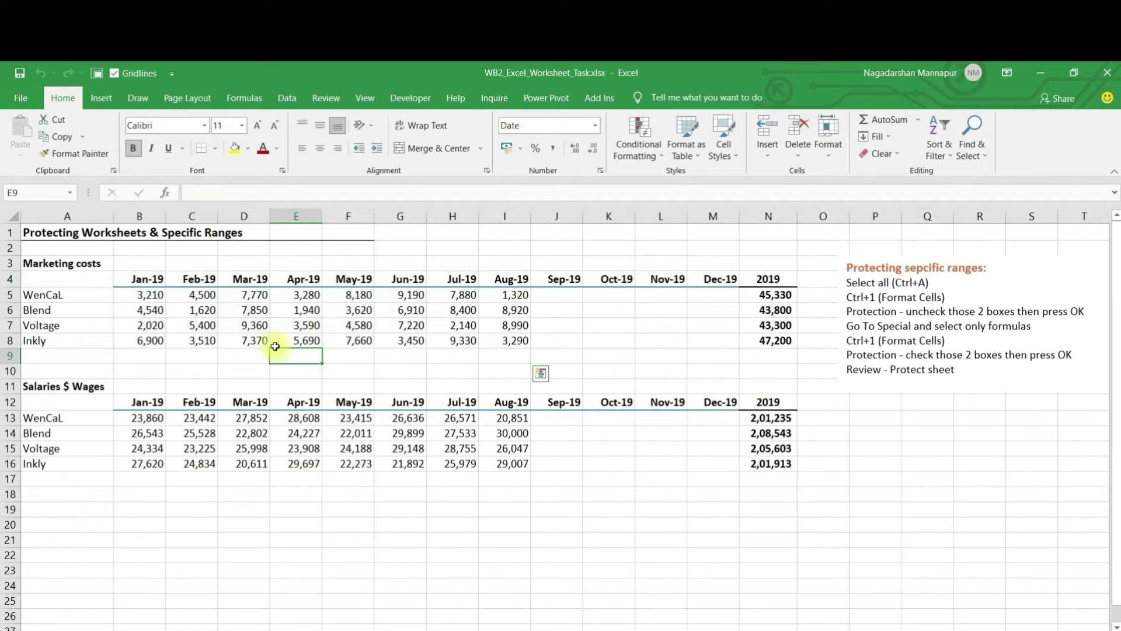
left_click_drag(150, 296, 460, 337)
left_click(461, 337)
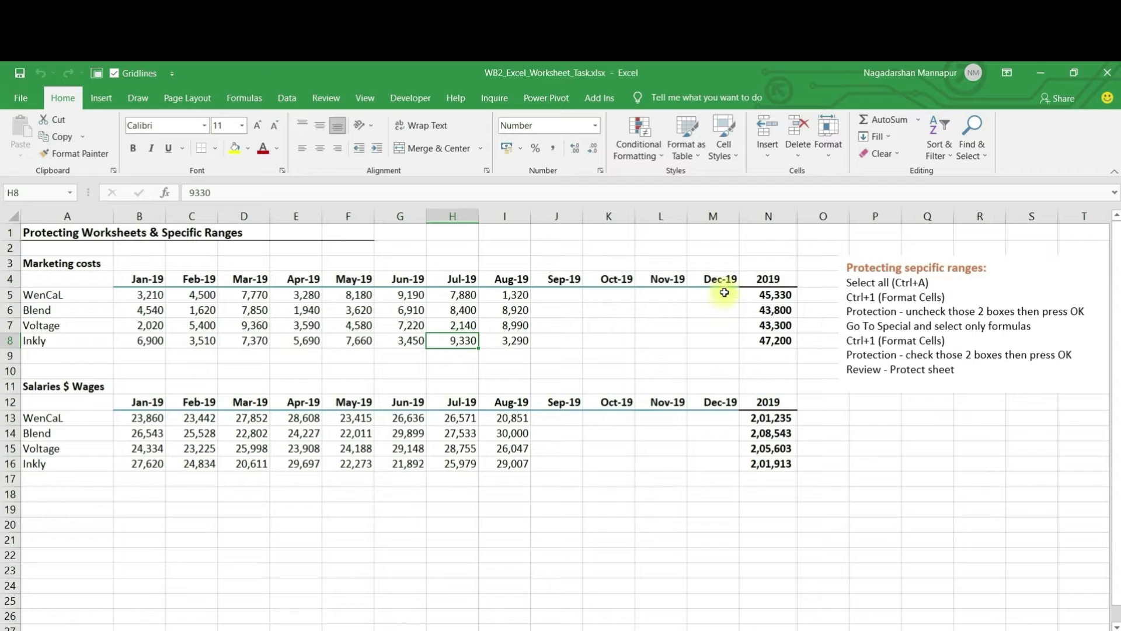
left_click(759, 294)
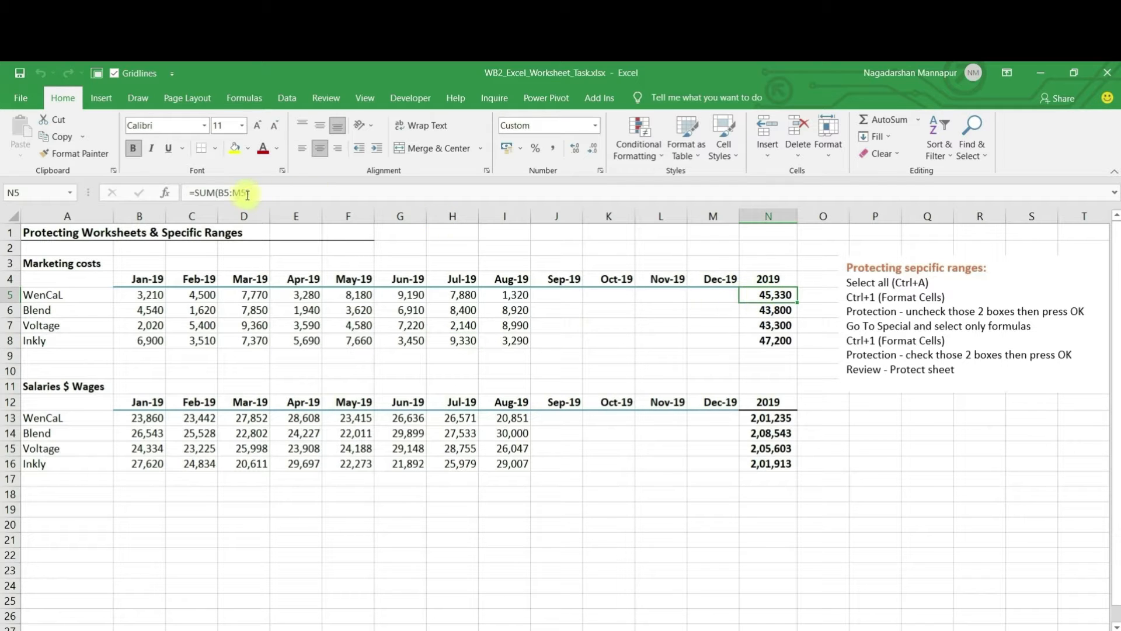
left_click(200, 195)
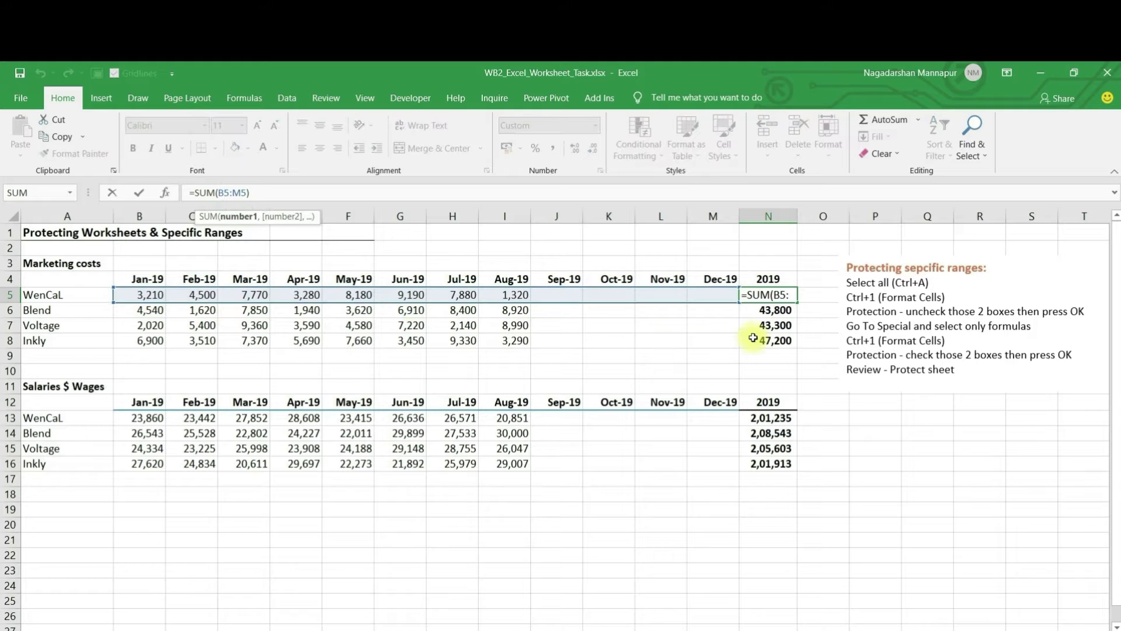
key("Return")
left_click(766, 294)
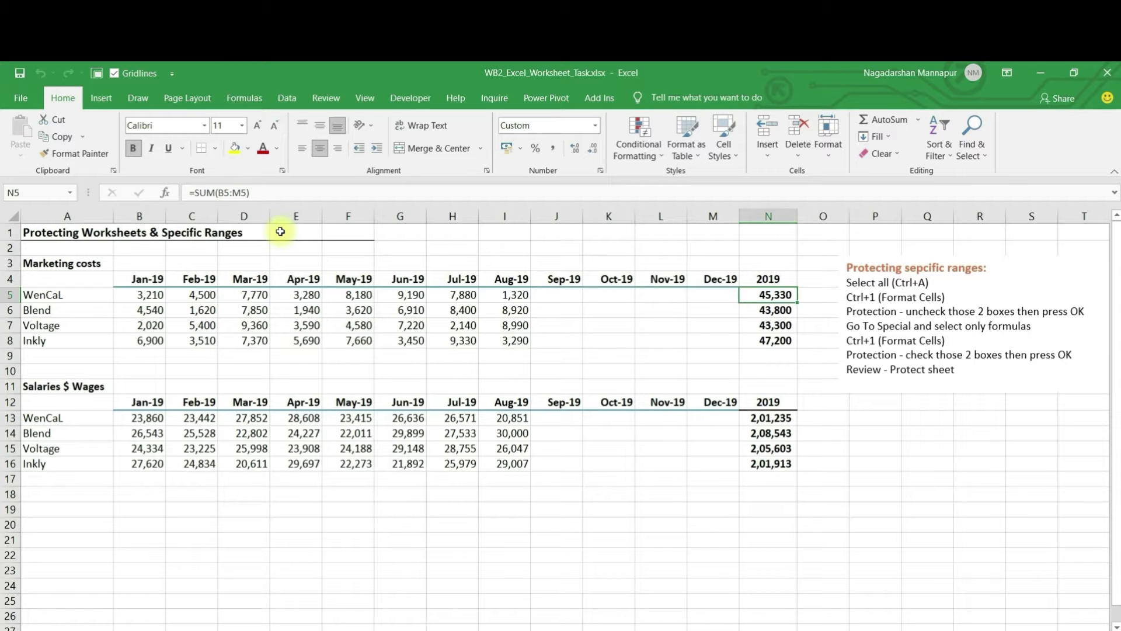
left_click(13, 217)
left_click(180, 309)
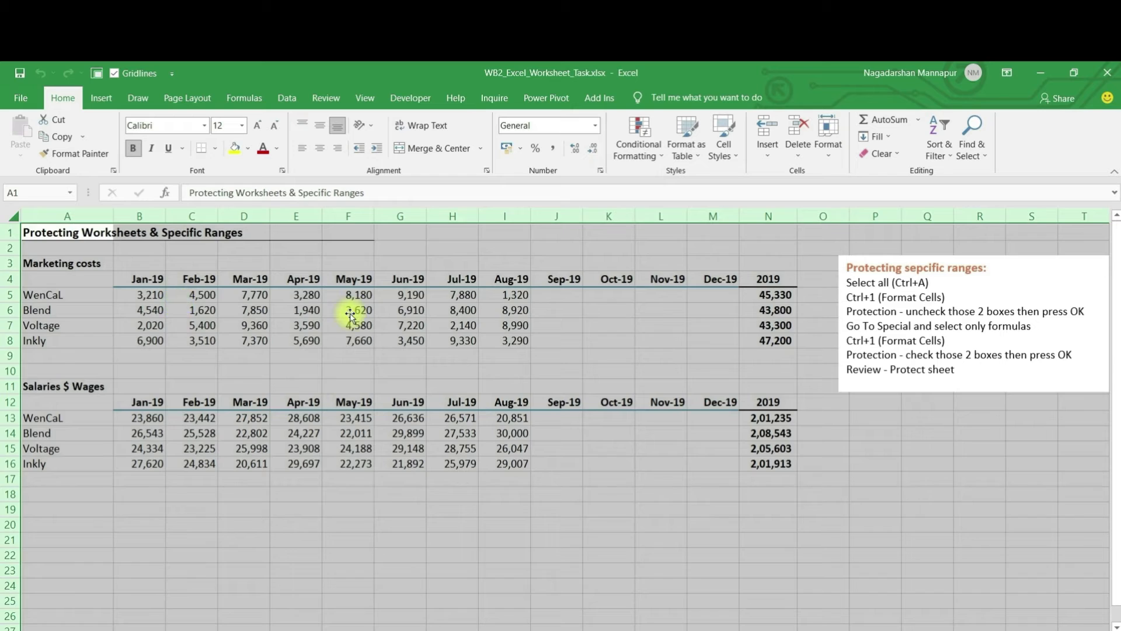
left_click(780, 297)
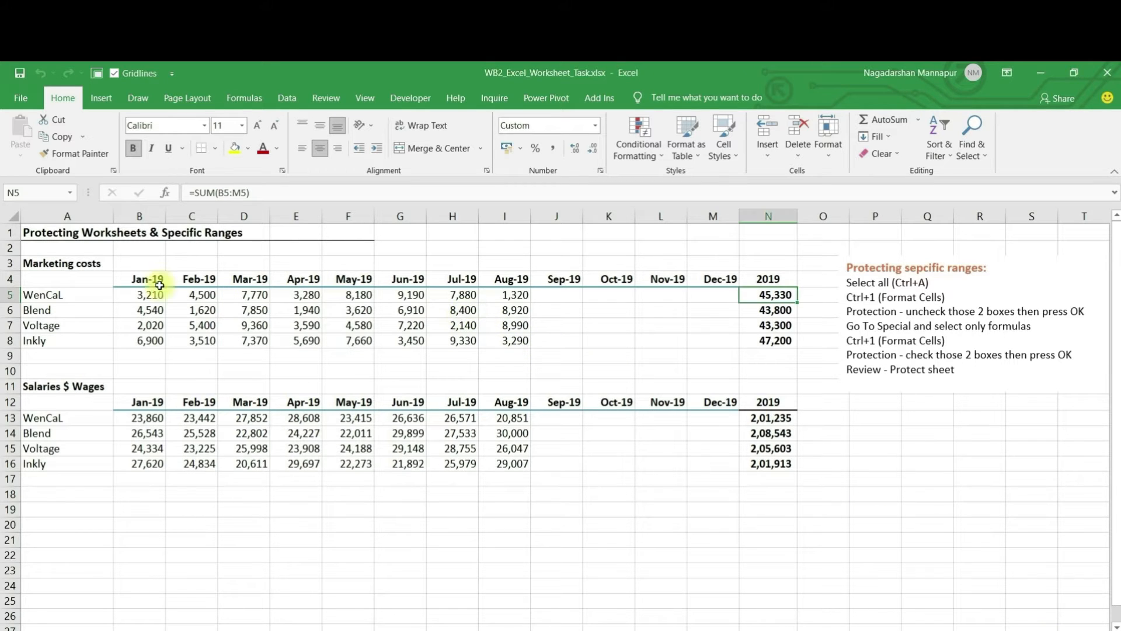
left_click(9, 214)
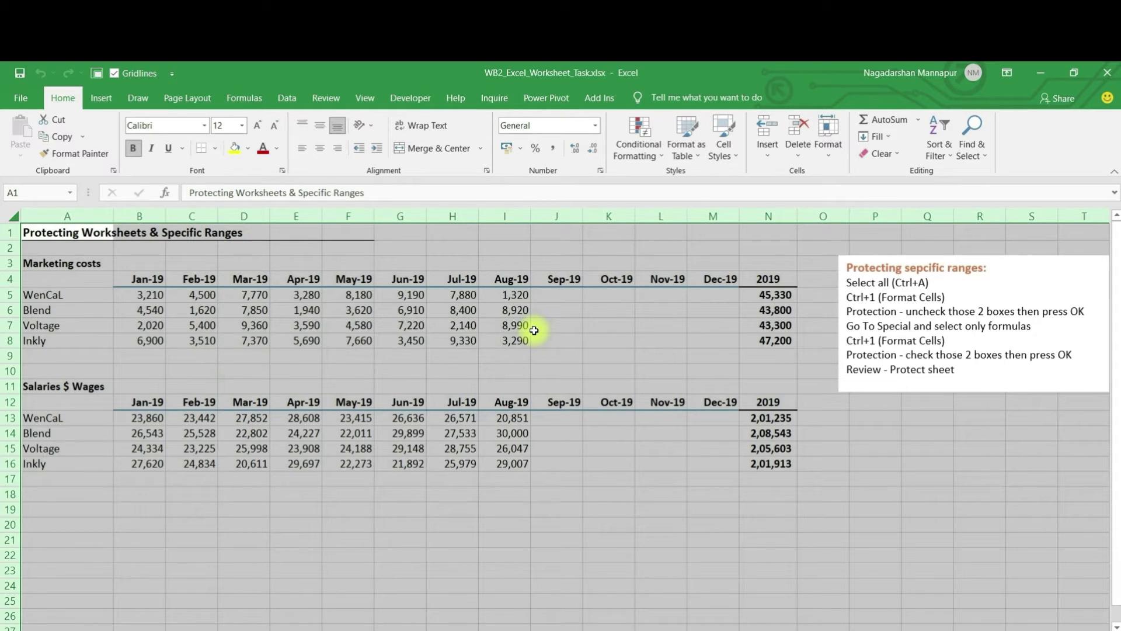
left_click(256, 311)
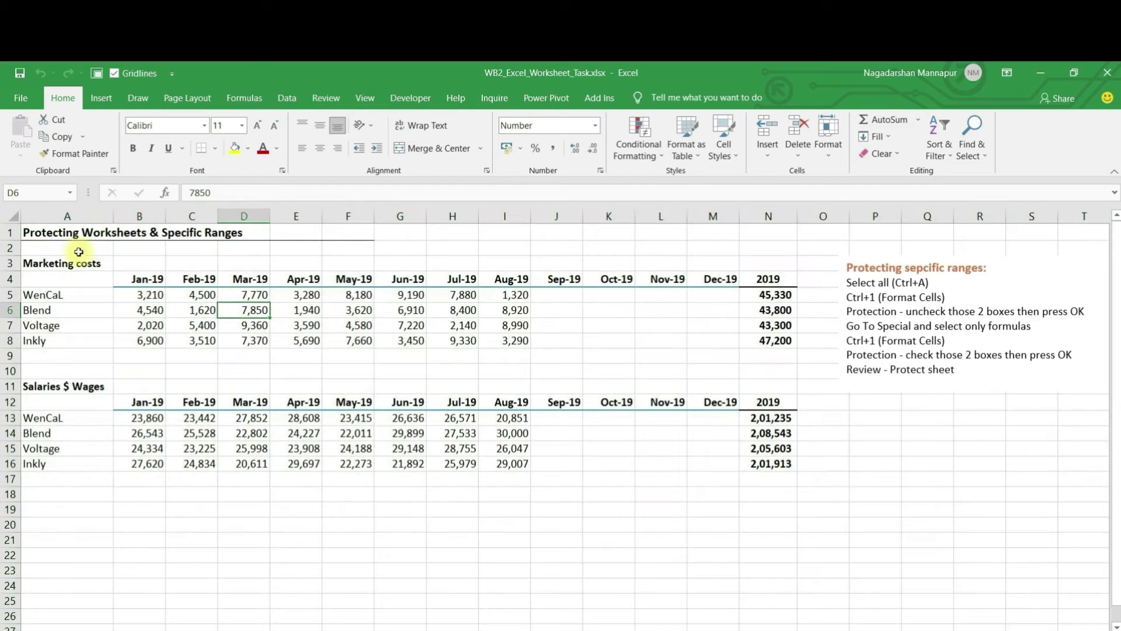
left_click(10, 213)
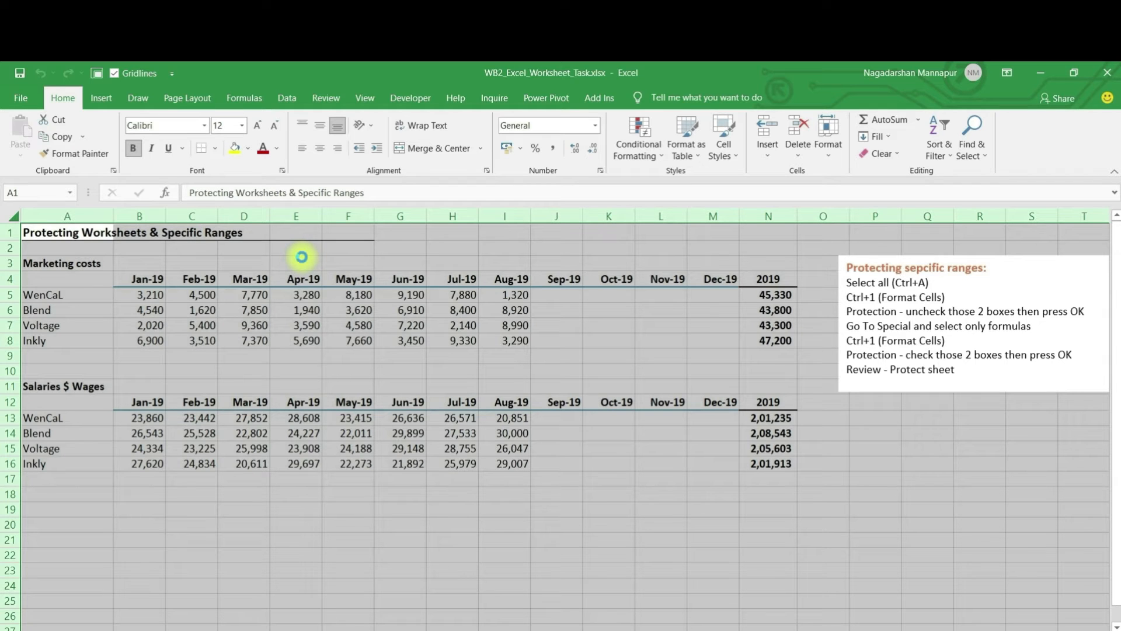
Step: Clear the Locked and Hidden protection settings for every cell on the worksheet
key("ctrl+1")
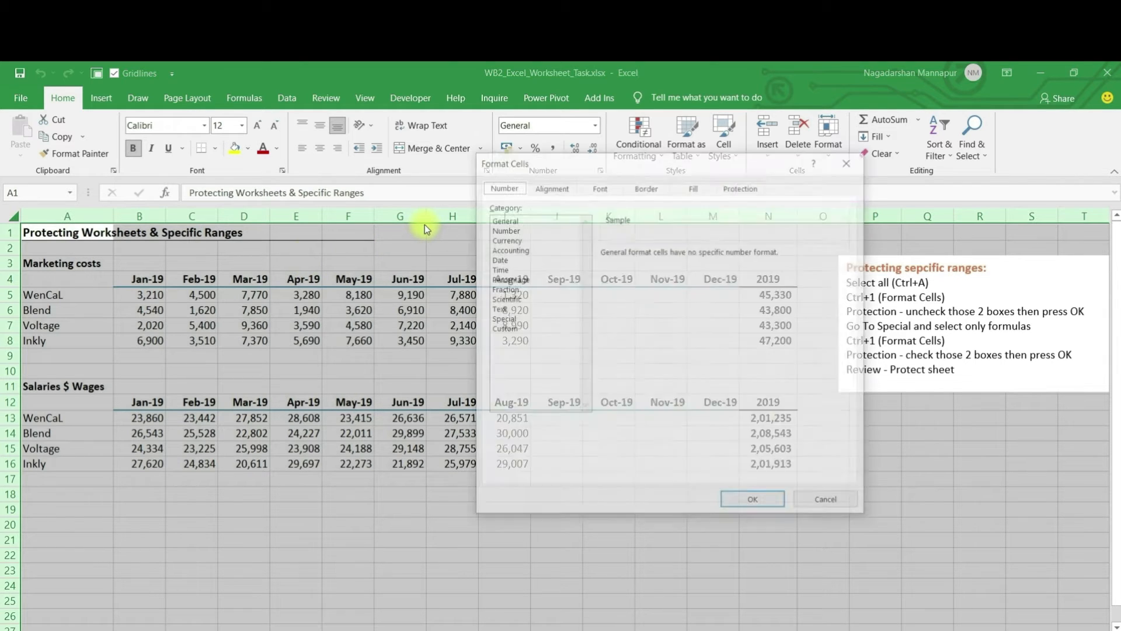
left_click_drag(605, 168, 435, 170)
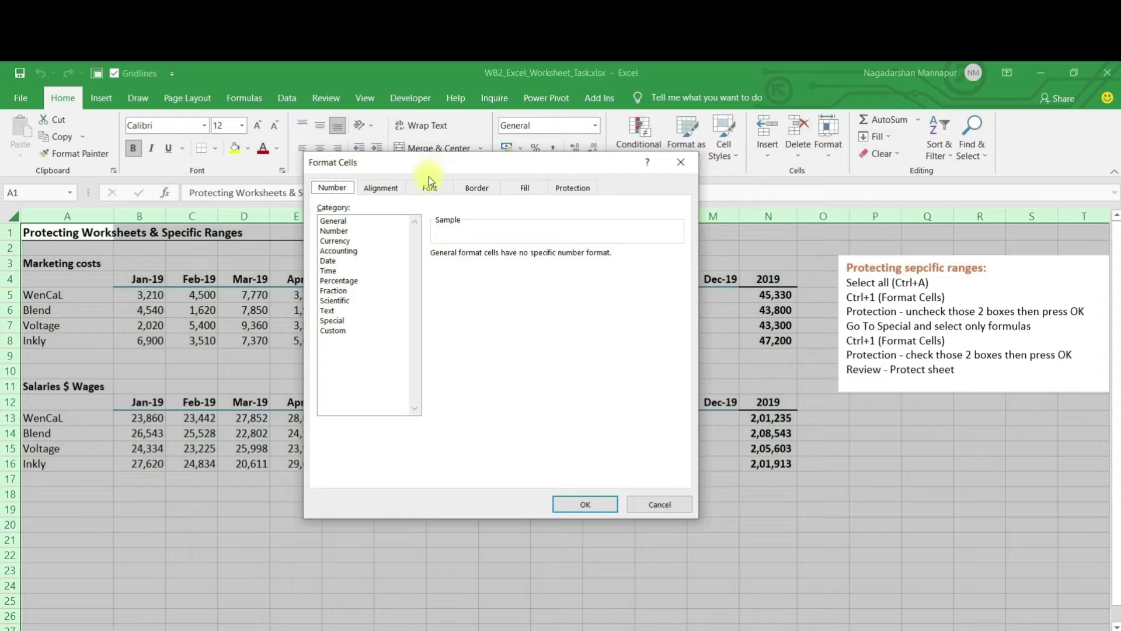
left_click(571, 186)
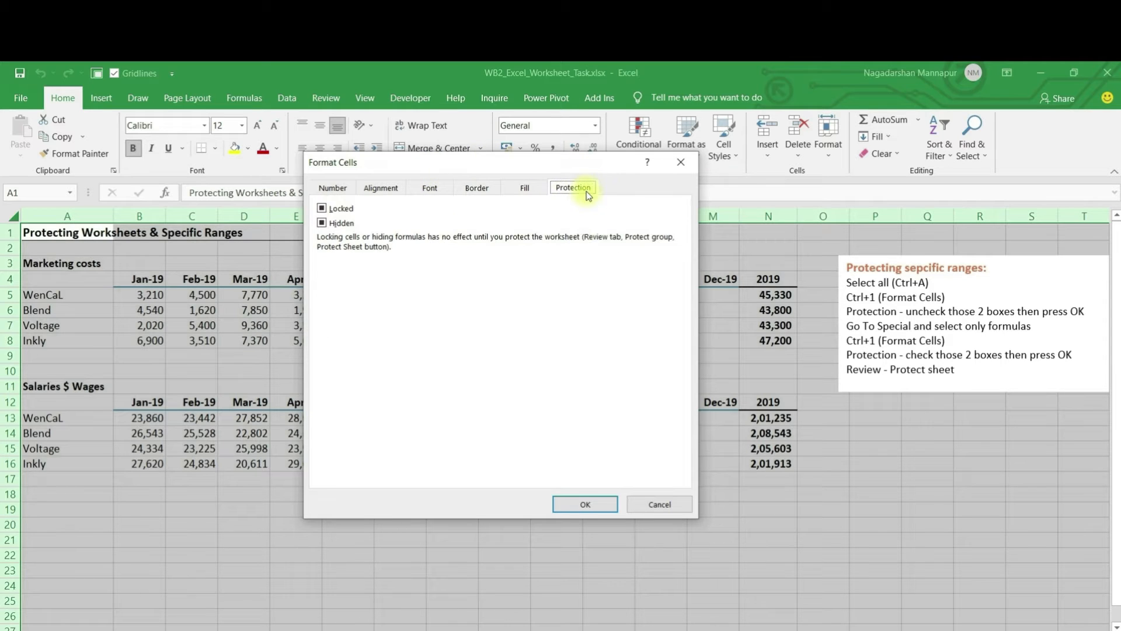
left_click(322, 209)
left_click(321, 223)
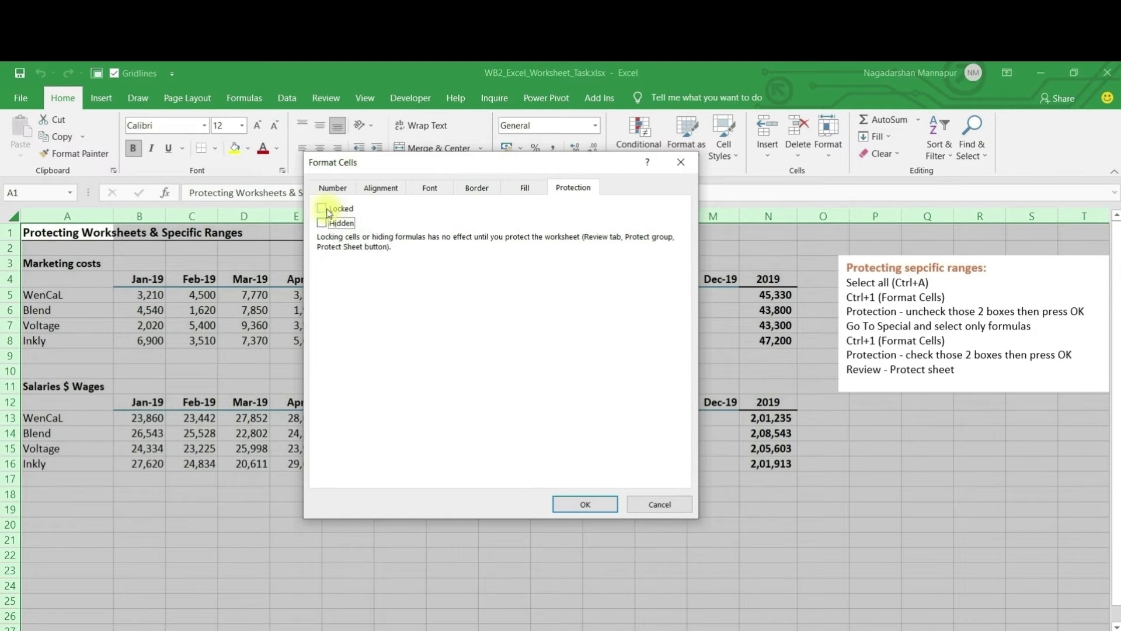
left_click(581, 503)
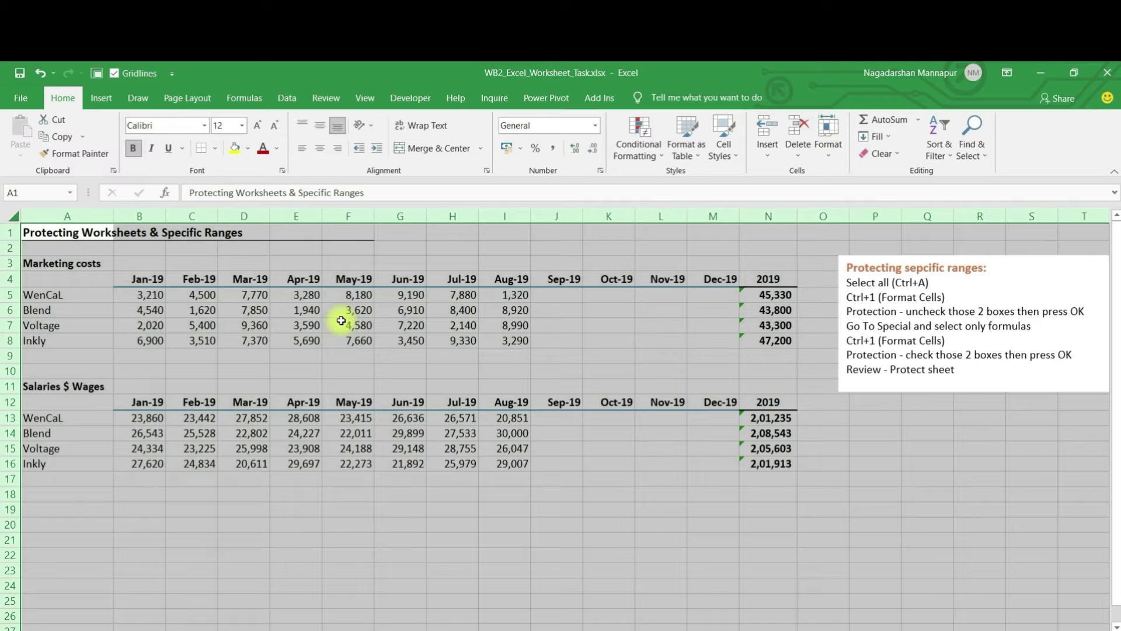
left_click(339, 322)
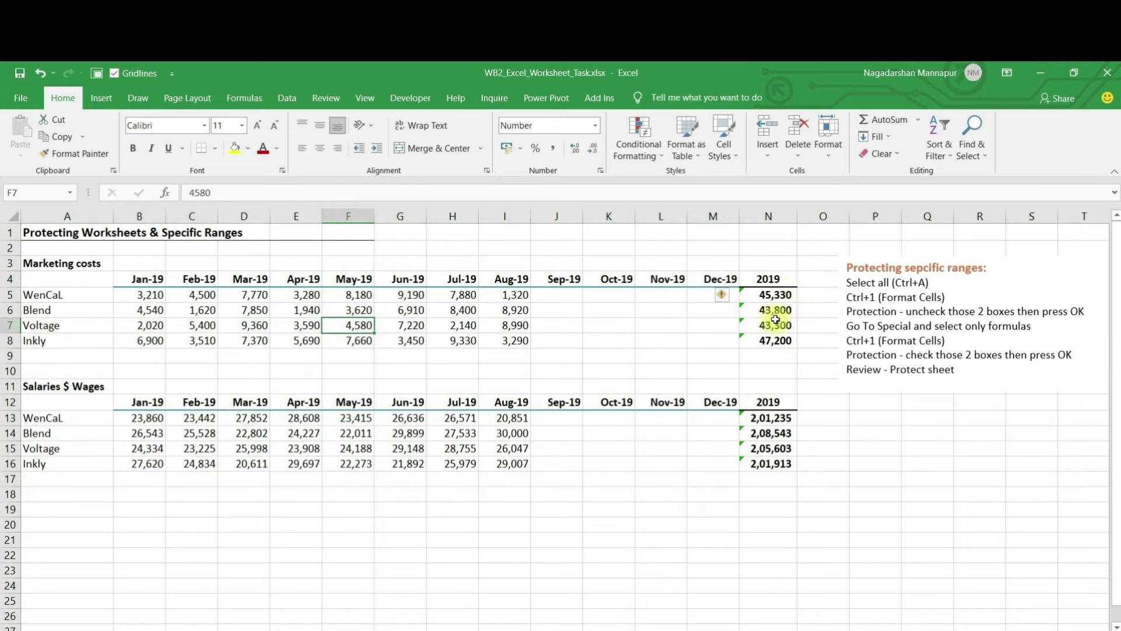
Step: Select only formula cells via Go To Special > Formulas and set them to Locked
left_click_drag(772, 295, 772, 341)
left_click(585, 325)
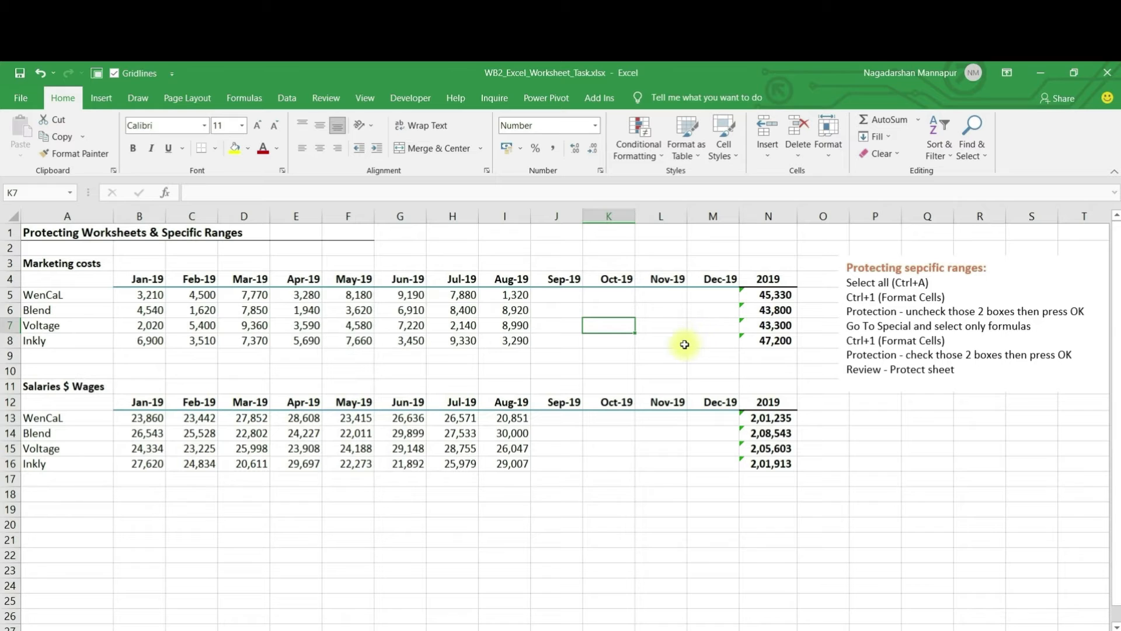
key("F5")
key("alt+s")
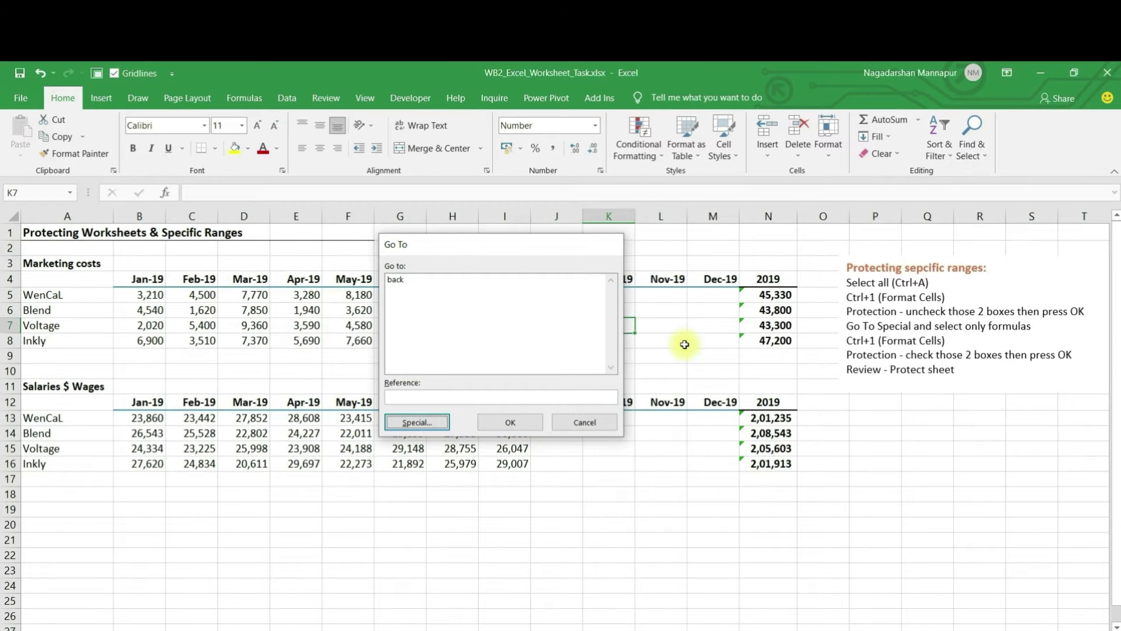
key("alt+f")
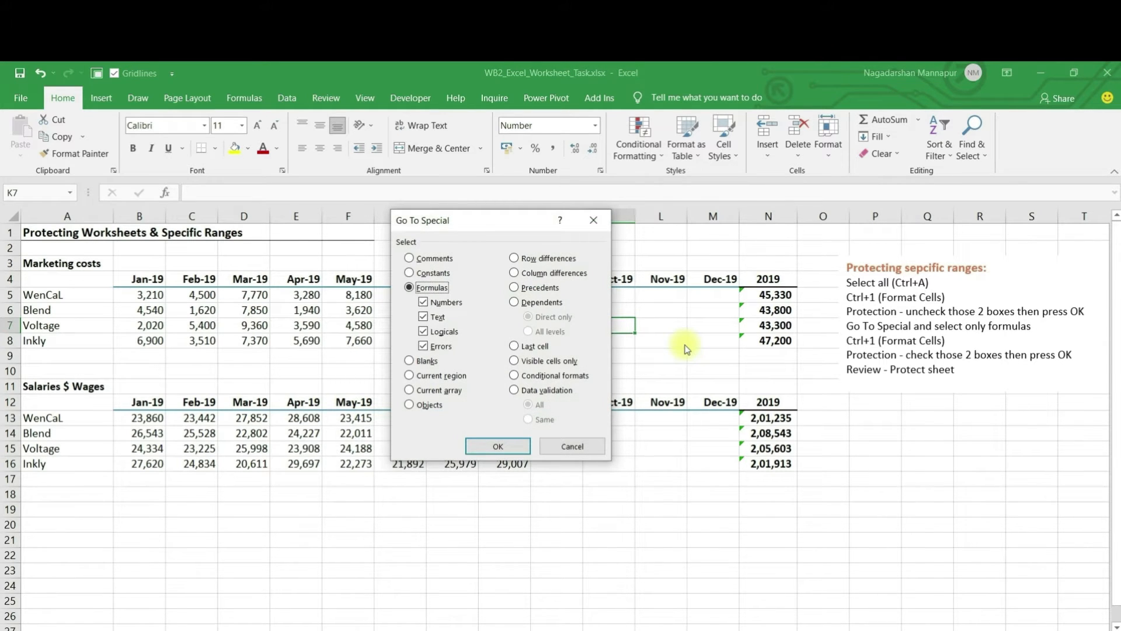
key("Return")
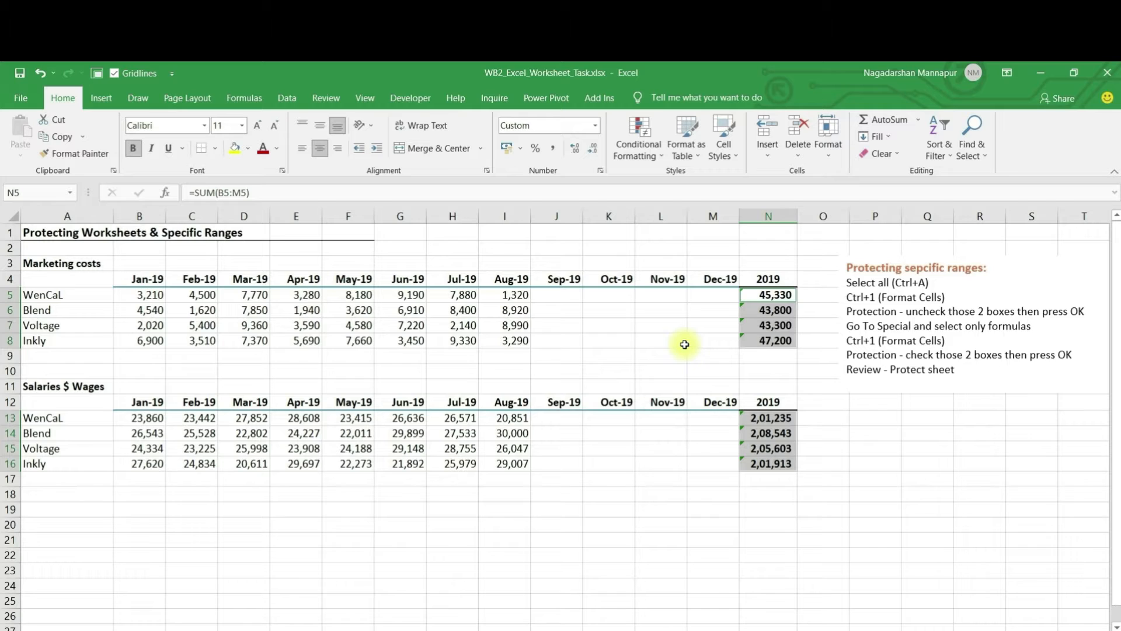
key("ctrl+1")
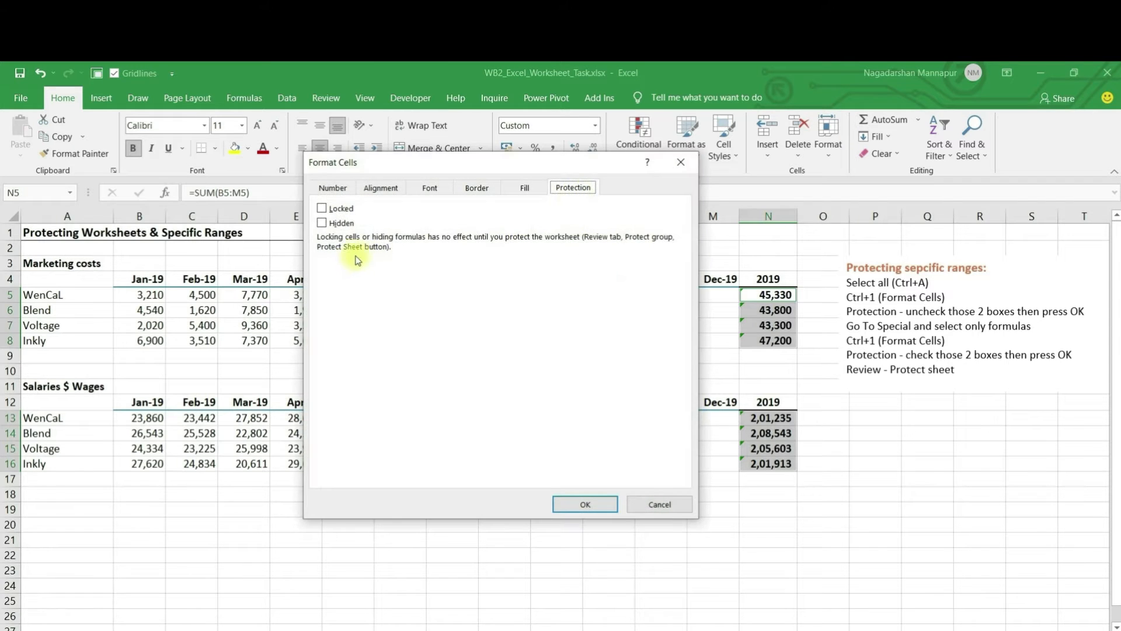
left_click(322, 209)
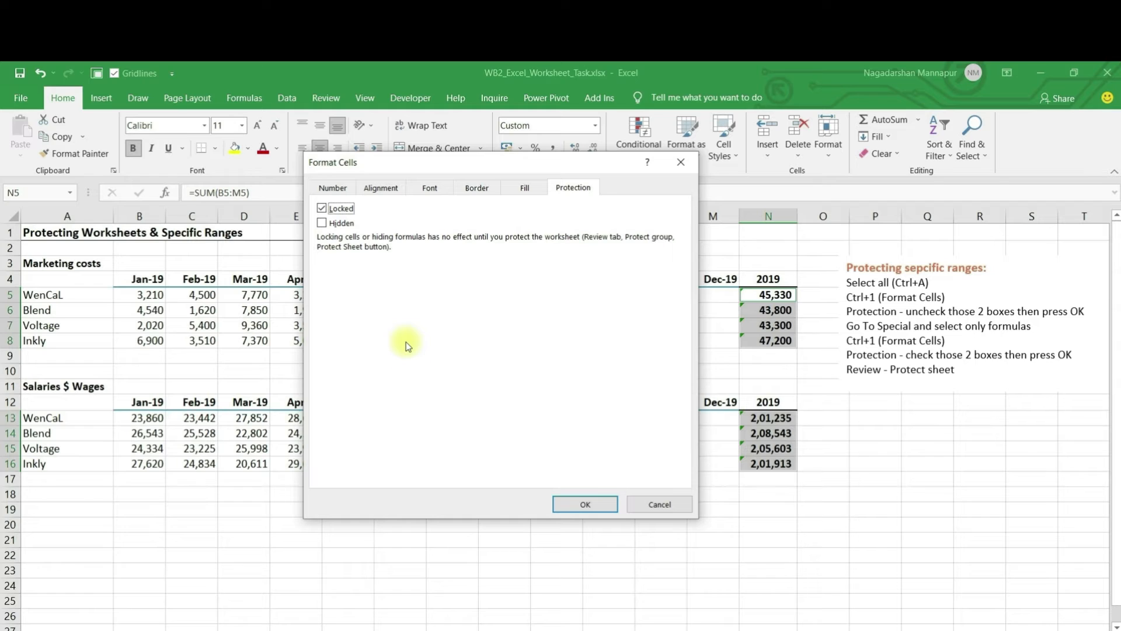
left_click(585, 506)
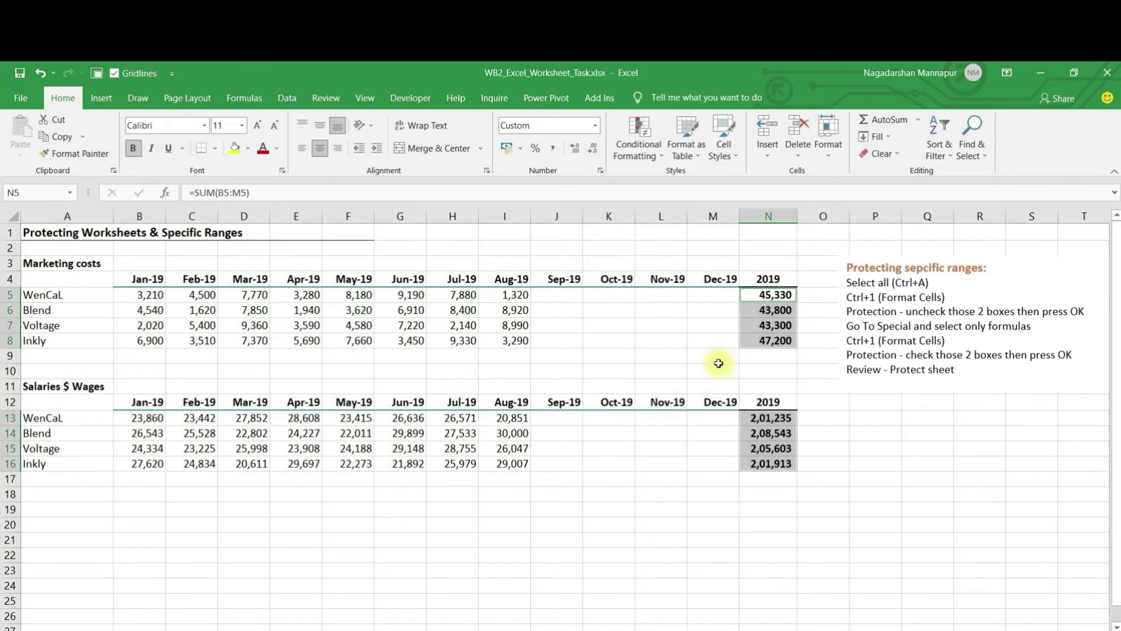
Step: Protect the worksheet from the Review tab with a password, entered and confirmed
left_click(326, 98)
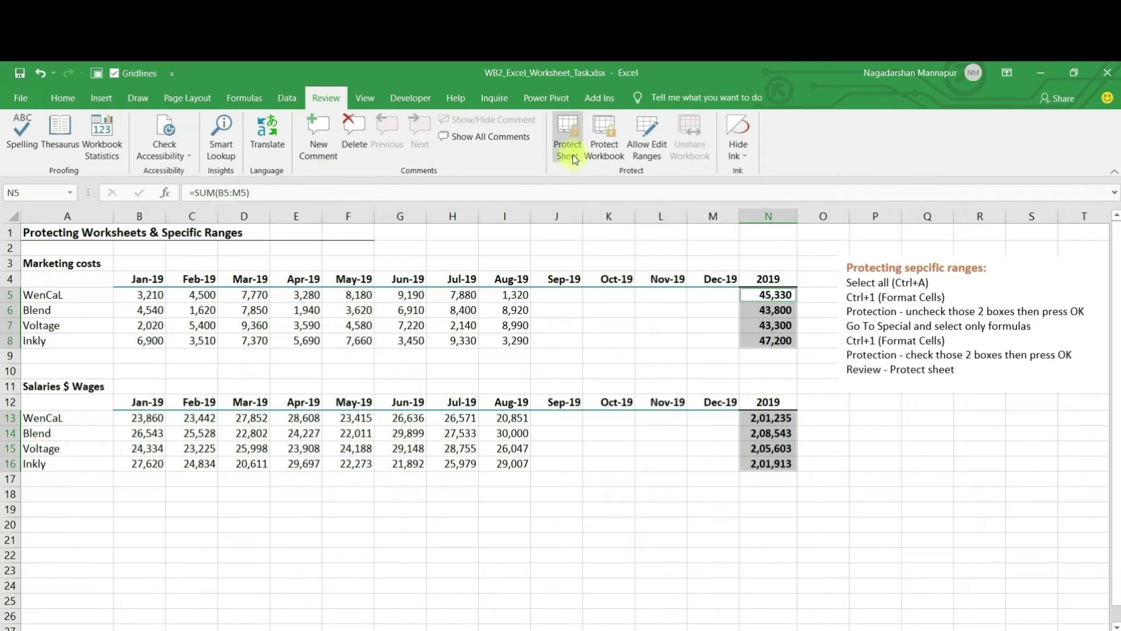
left_click(568, 140)
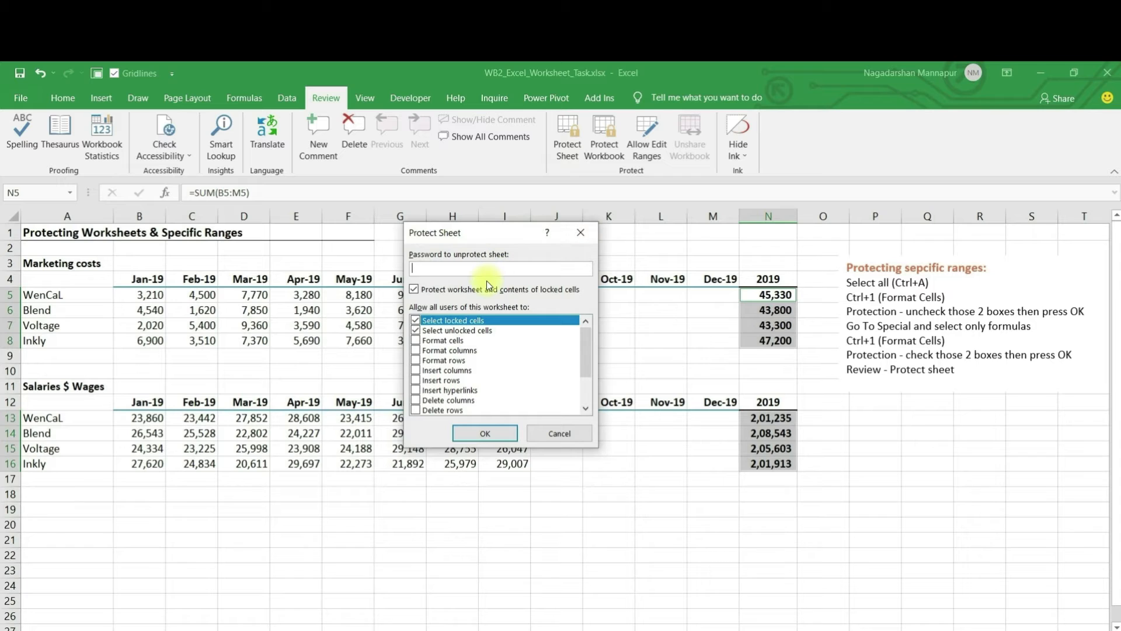
type("123")
key("Return")
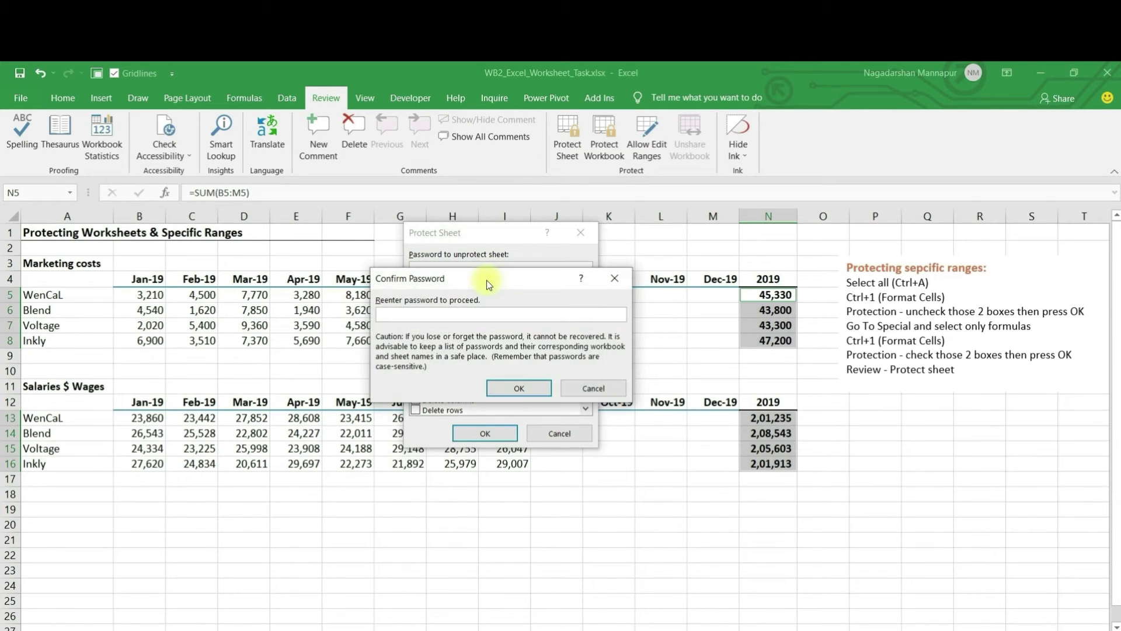
type("123")
key("Return")
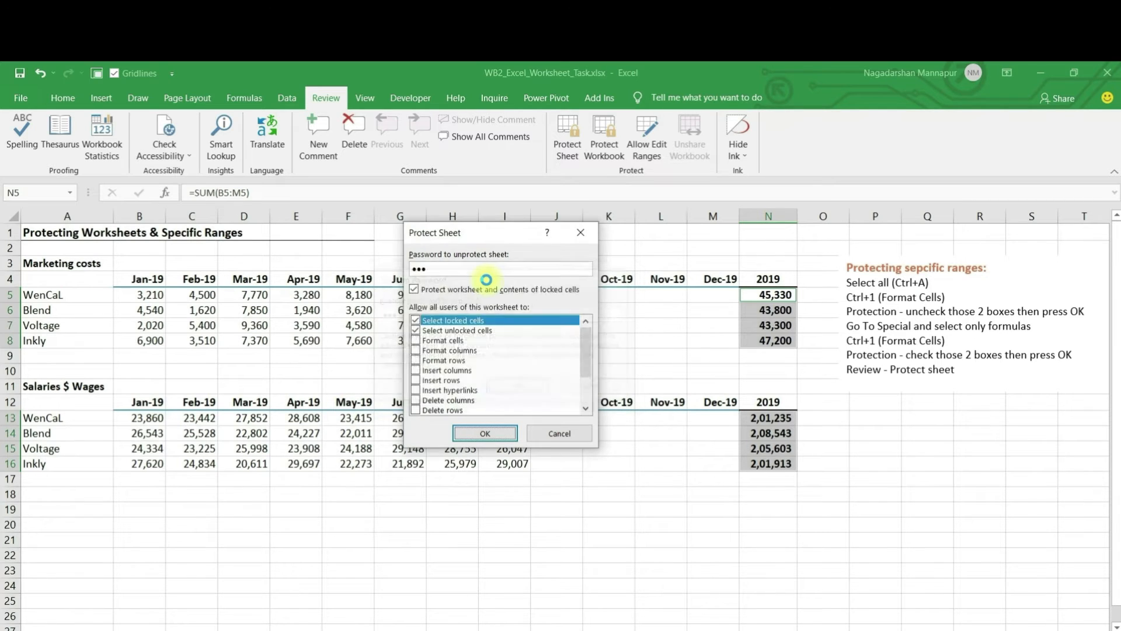
left_click(299, 311)
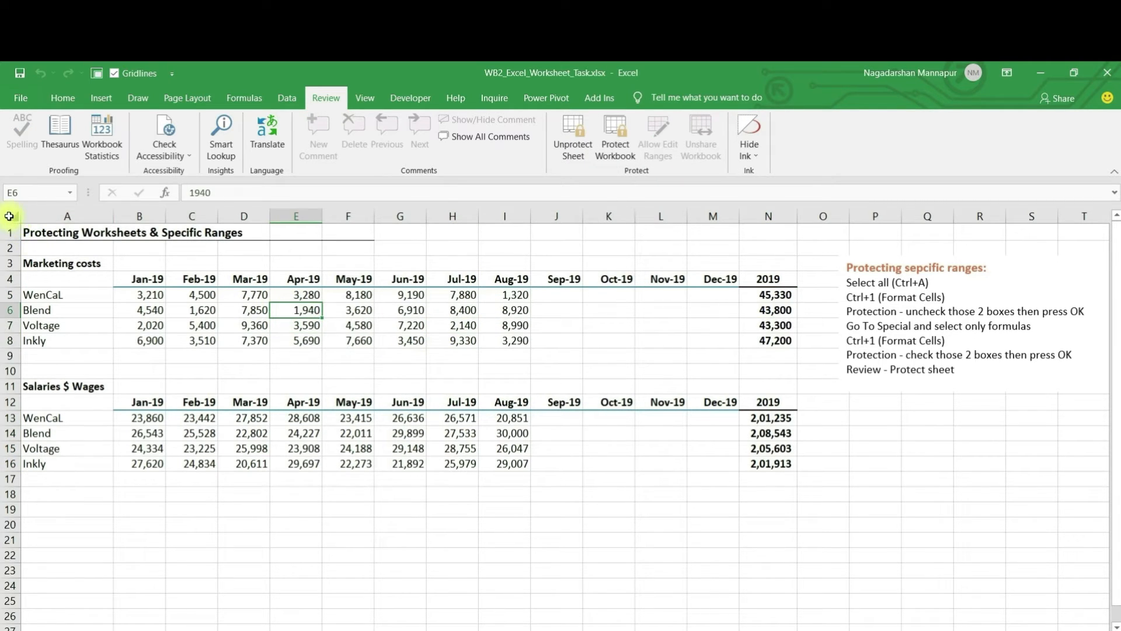
left_click(10, 216)
left_click(405, 325)
left_click(661, 310)
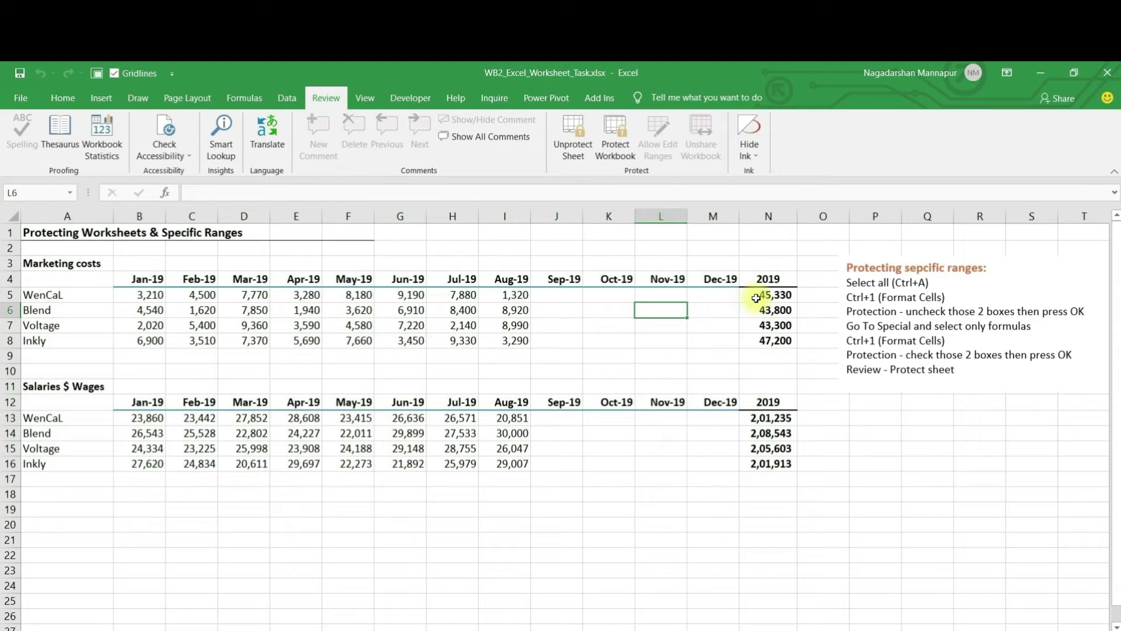
left_click(754, 300)
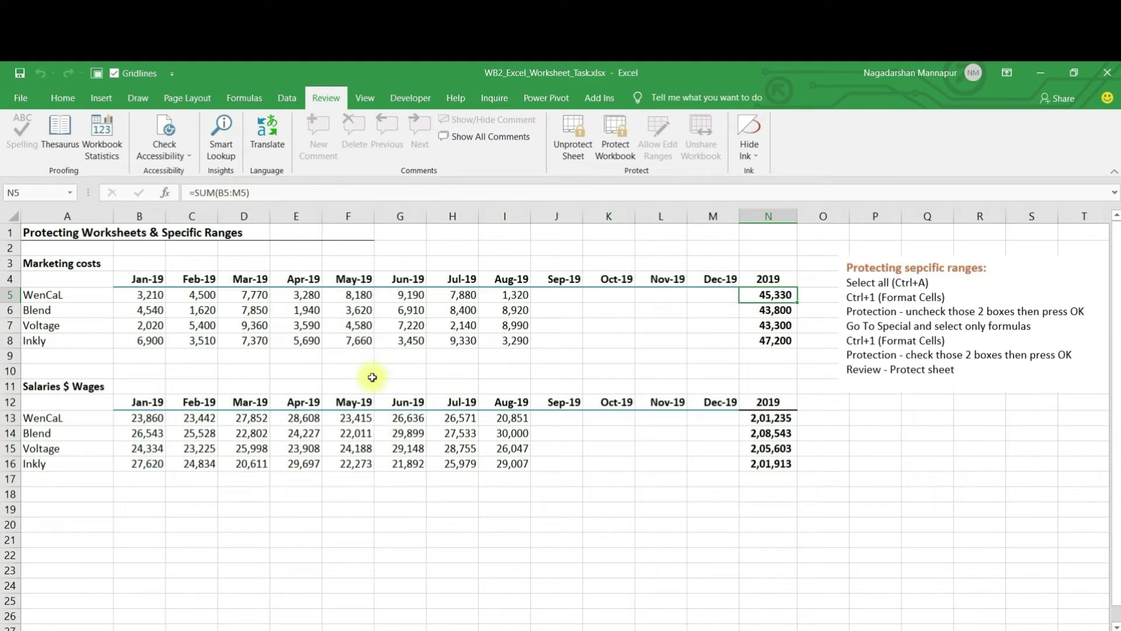
key("Delete")
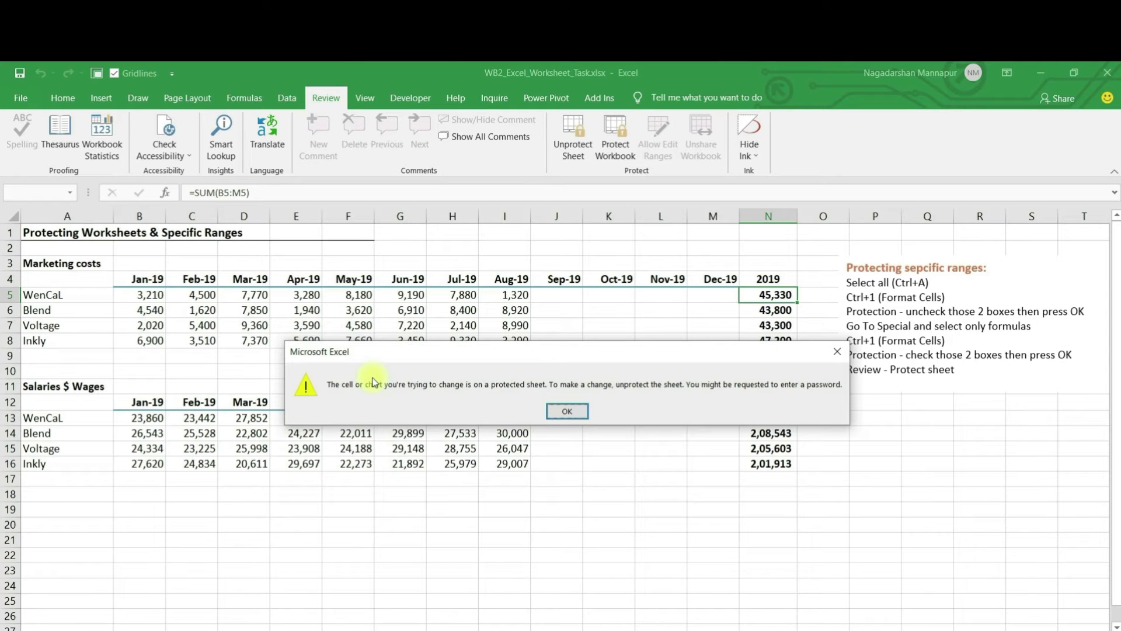
key("Return")
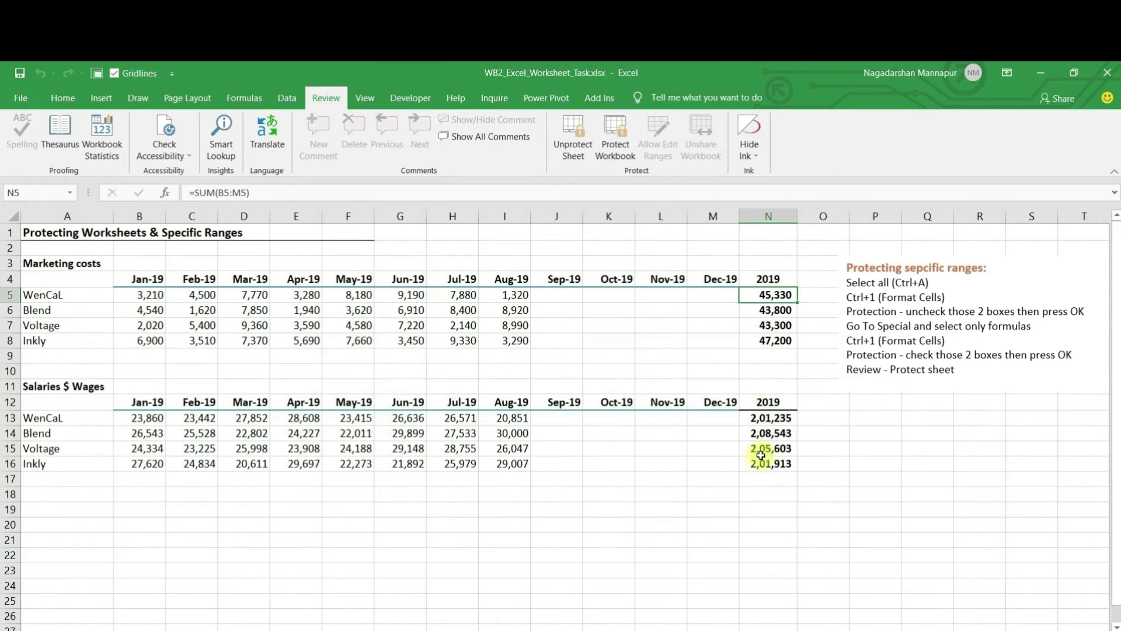
left_click(762, 435)
key("Delete")
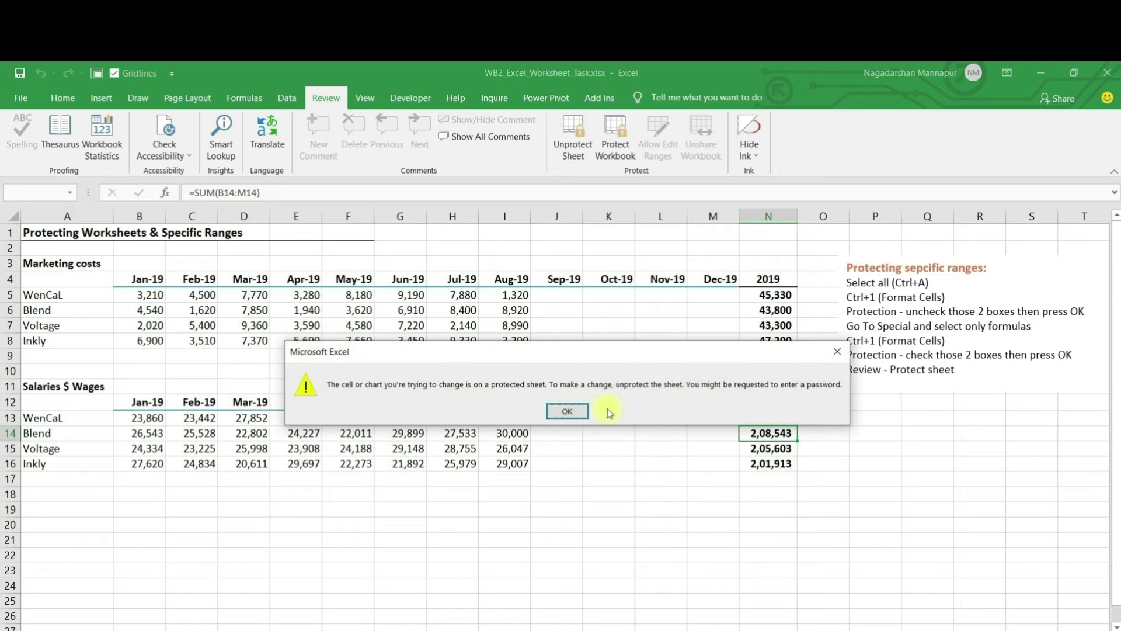
left_click(571, 409)
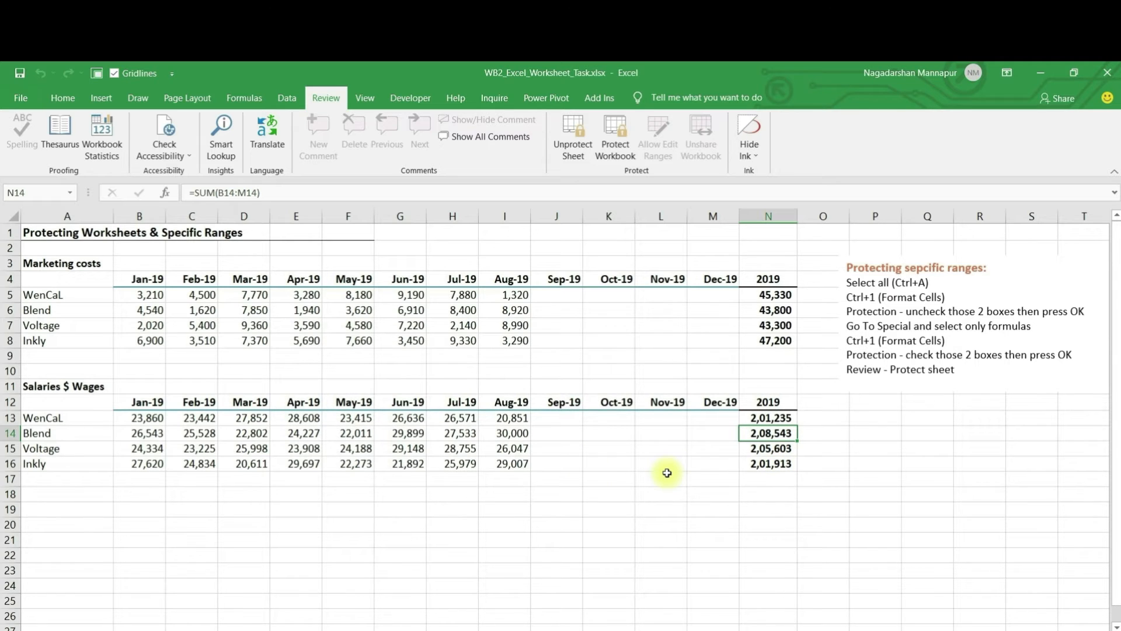
key("Delete")
key("Return")
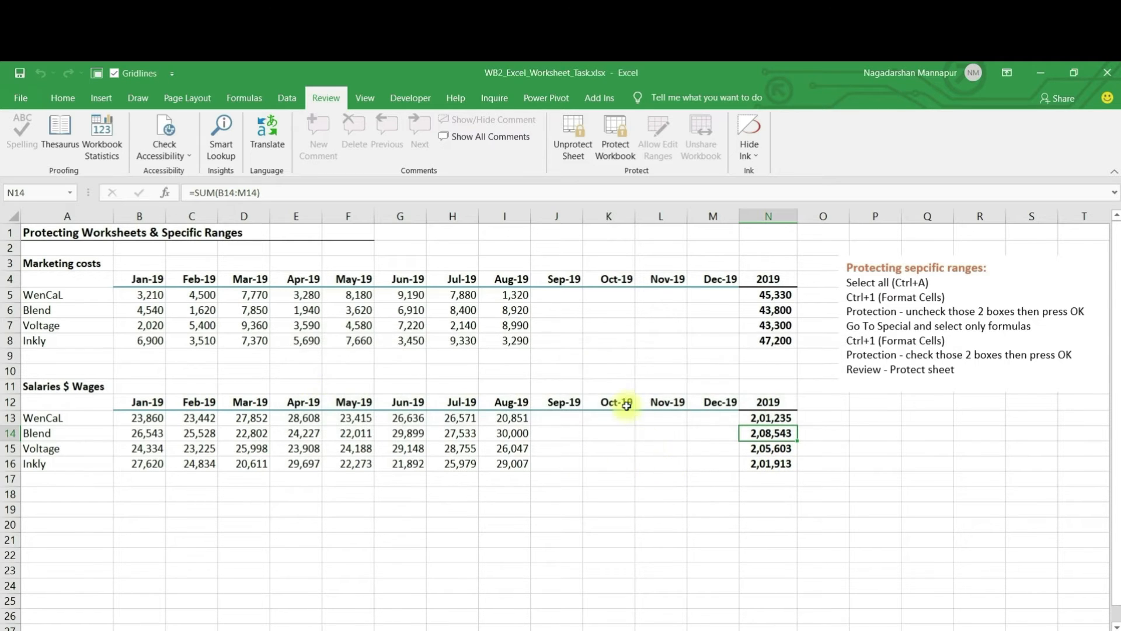
Step: Enter 50000 in WenCaL's unlocked Sep-19 cell J5
left_click(556, 295)
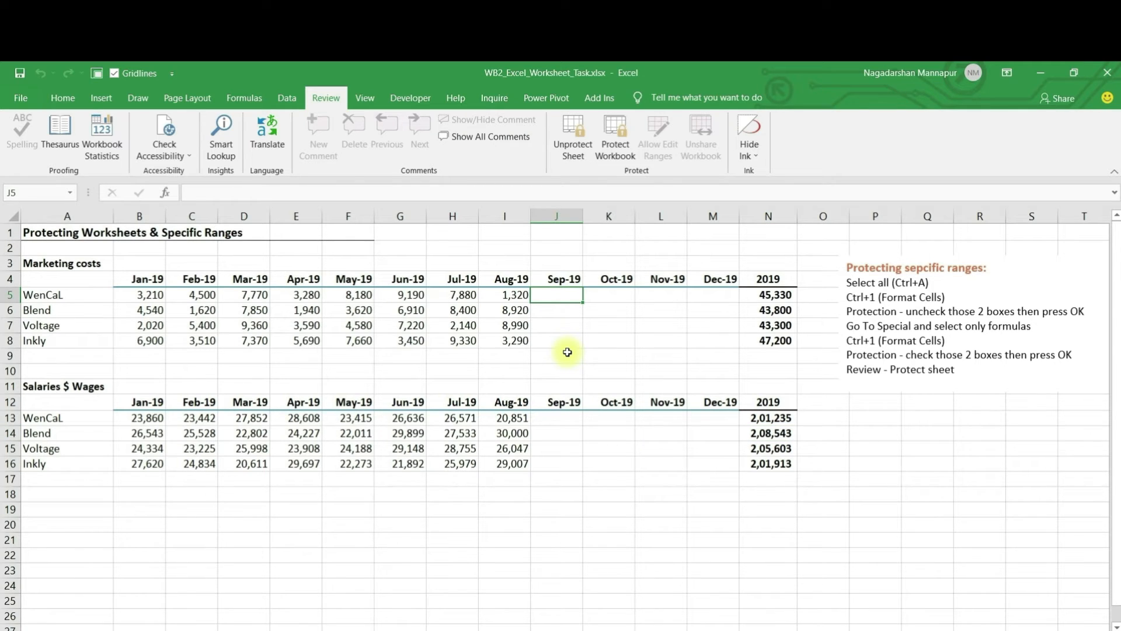
type("50000")
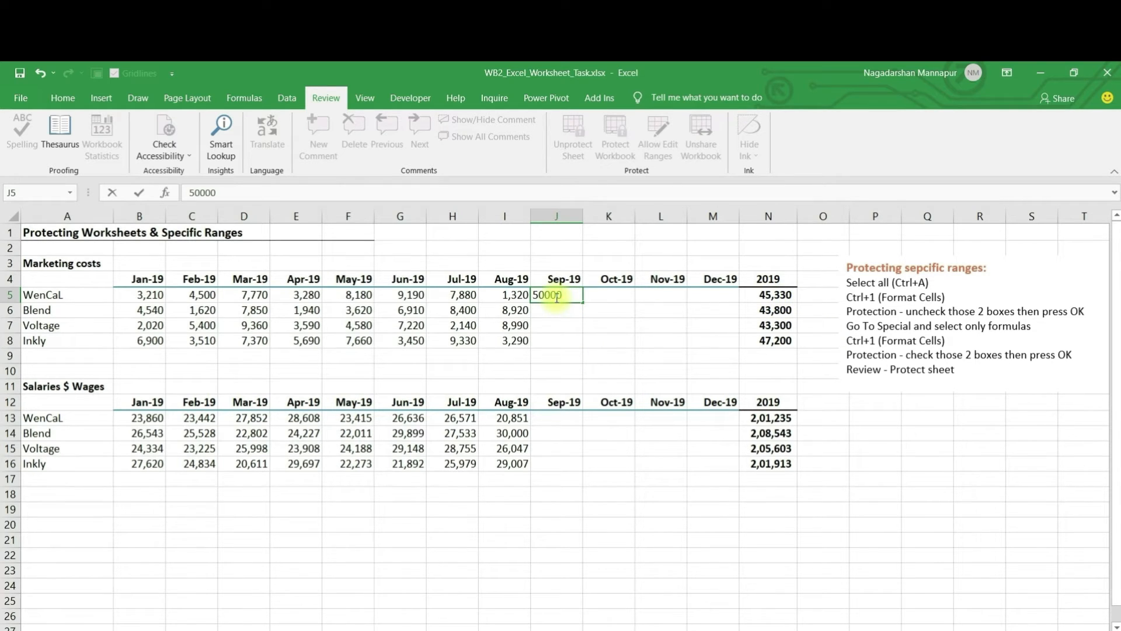
key("Tab")
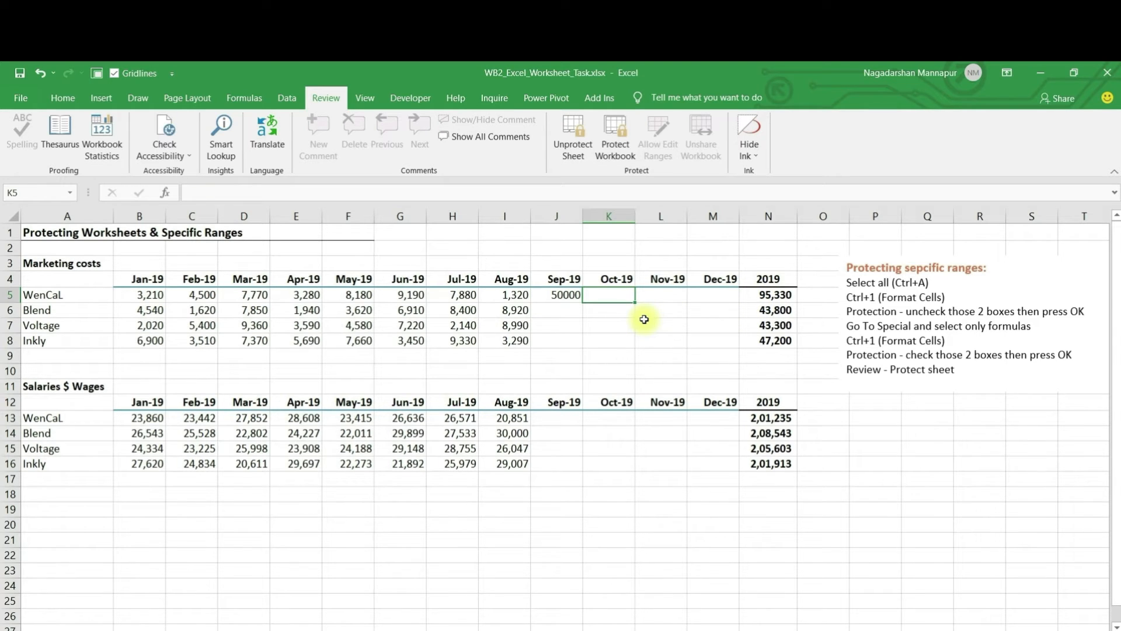
Step: Check the column N totals, with N5 now reading 95,330
left_click_drag(765, 294, 768, 337)
left_click(766, 308)
left_click(608, 343)
left_click(559, 322)
left_click(501, 307)
left_click(578, 310)
left_click(765, 295)
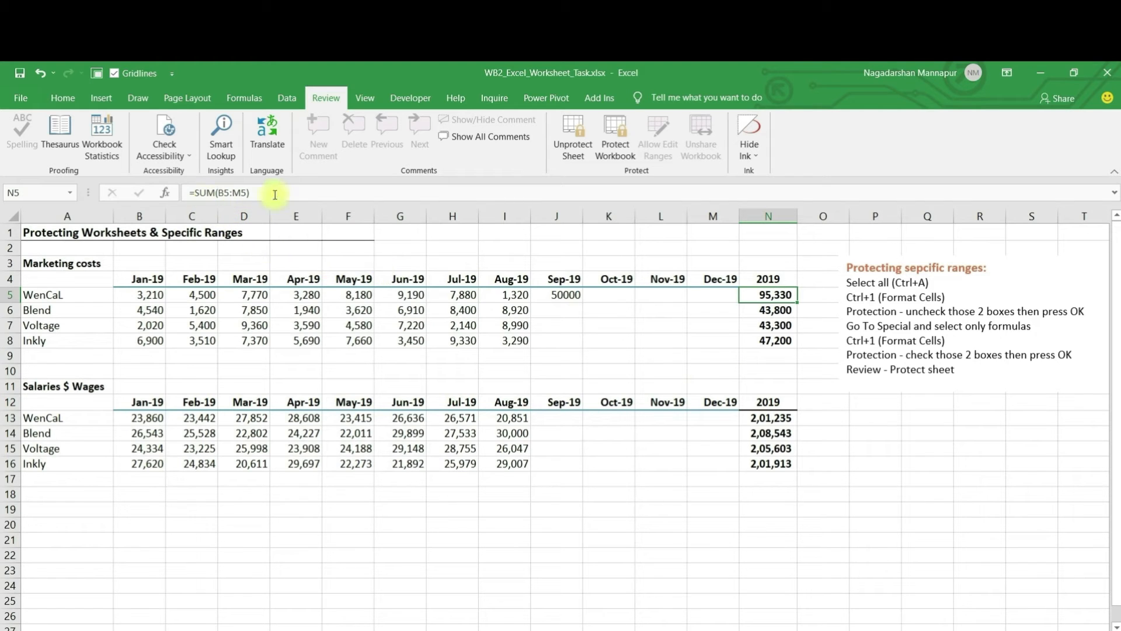
left_click(485, 336)
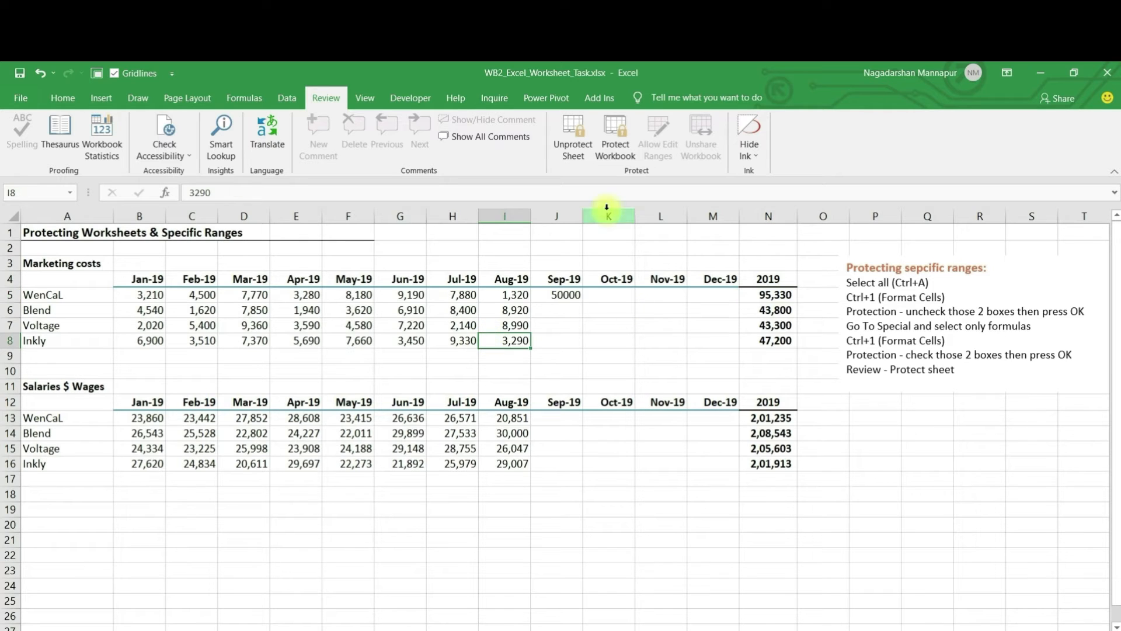
left_click(569, 153)
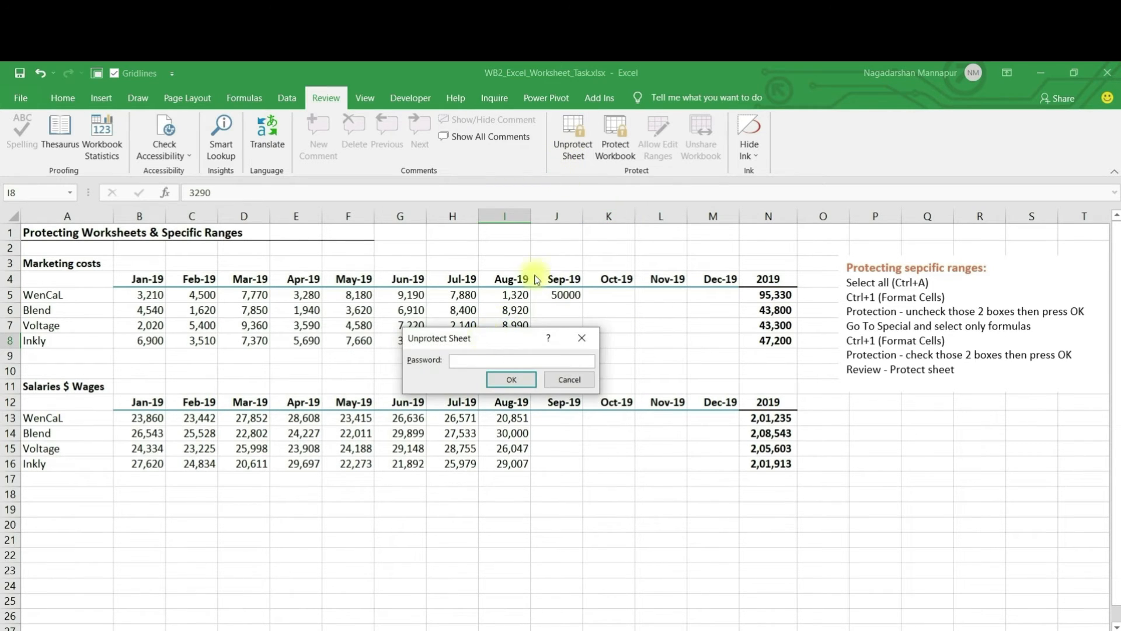
left_click_drag(485, 332, 564, 251)
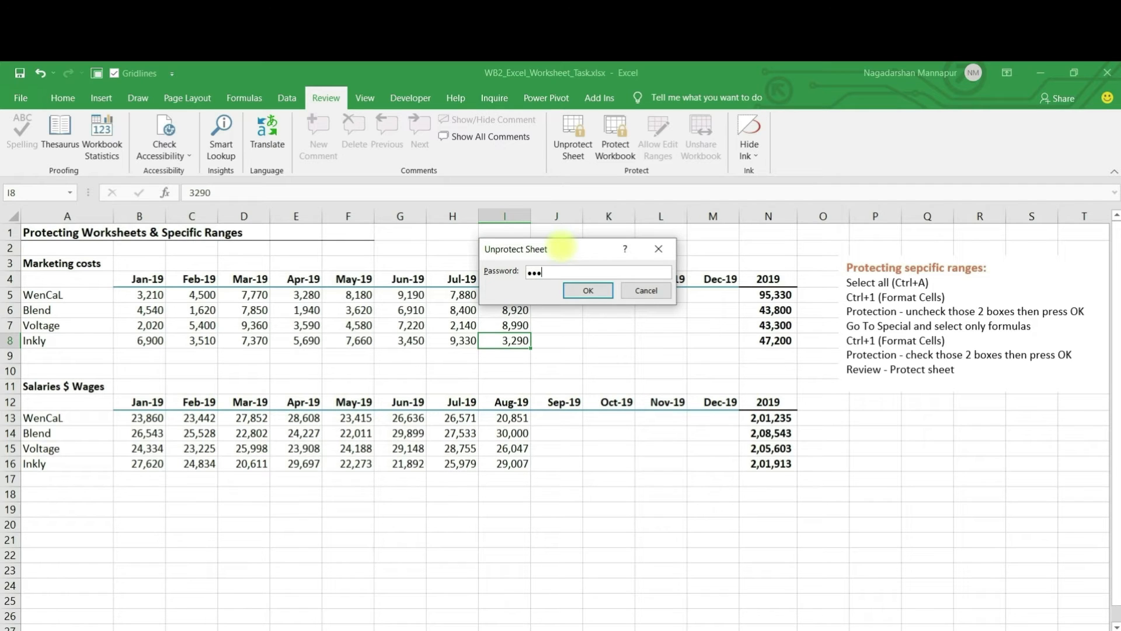
key("Return")
left_click_drag(777, 310, 778, 342)
key("Delete")
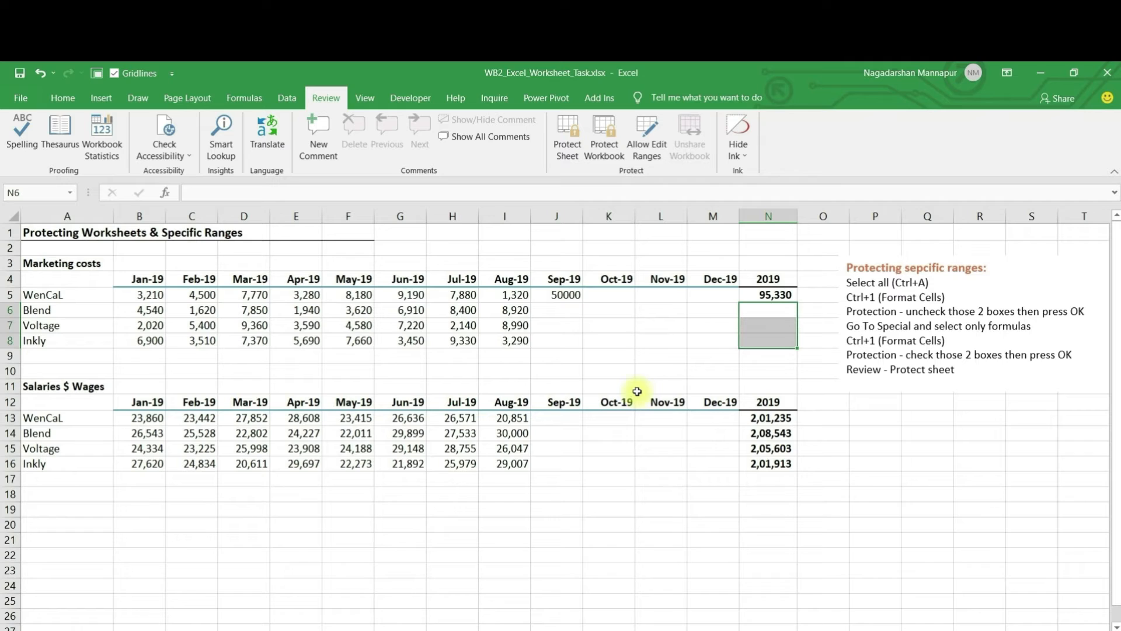
key("ctrl+z")
left_click(567, 296)
key("Delete")
left_click(549, 325)
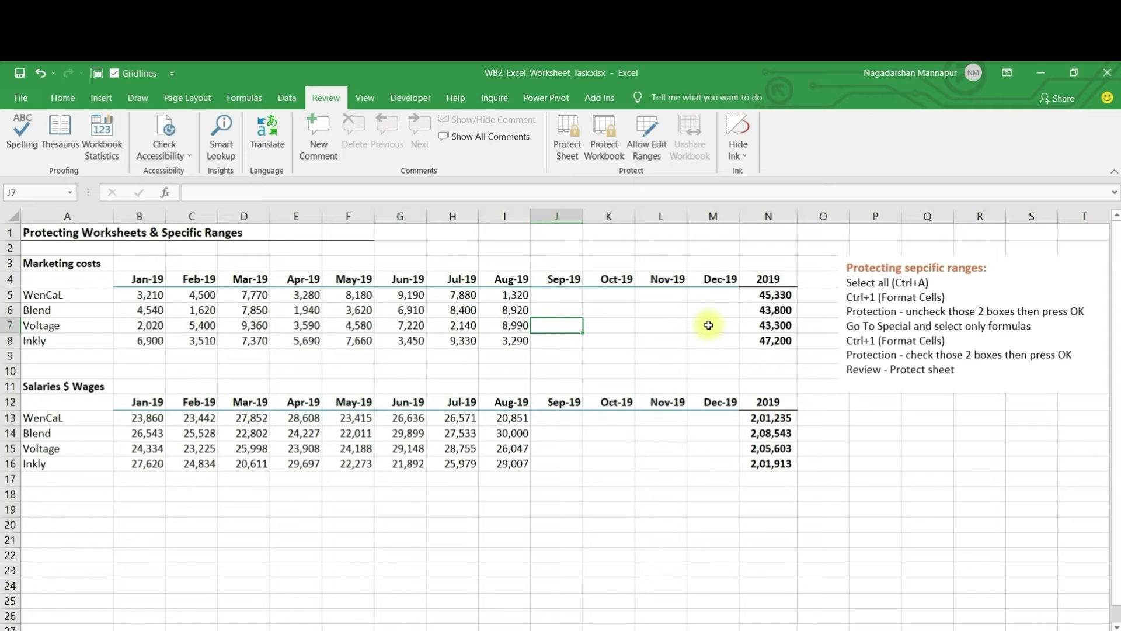
left_click_drag(777, 295, 774, 341)
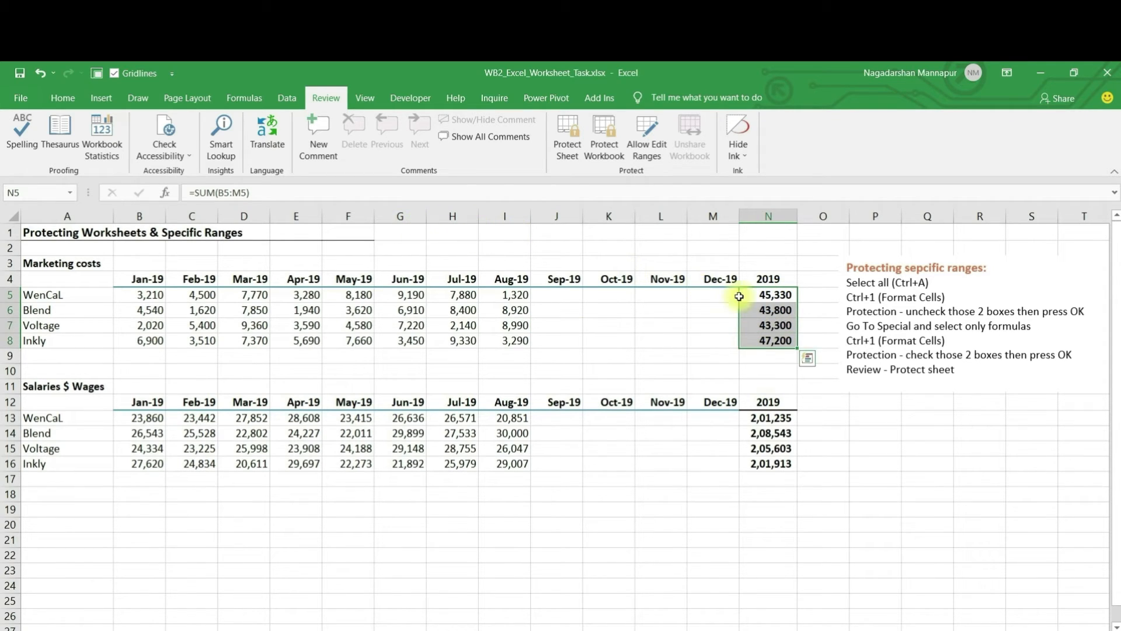
left_click(466, 323)
left_click(754, 316)
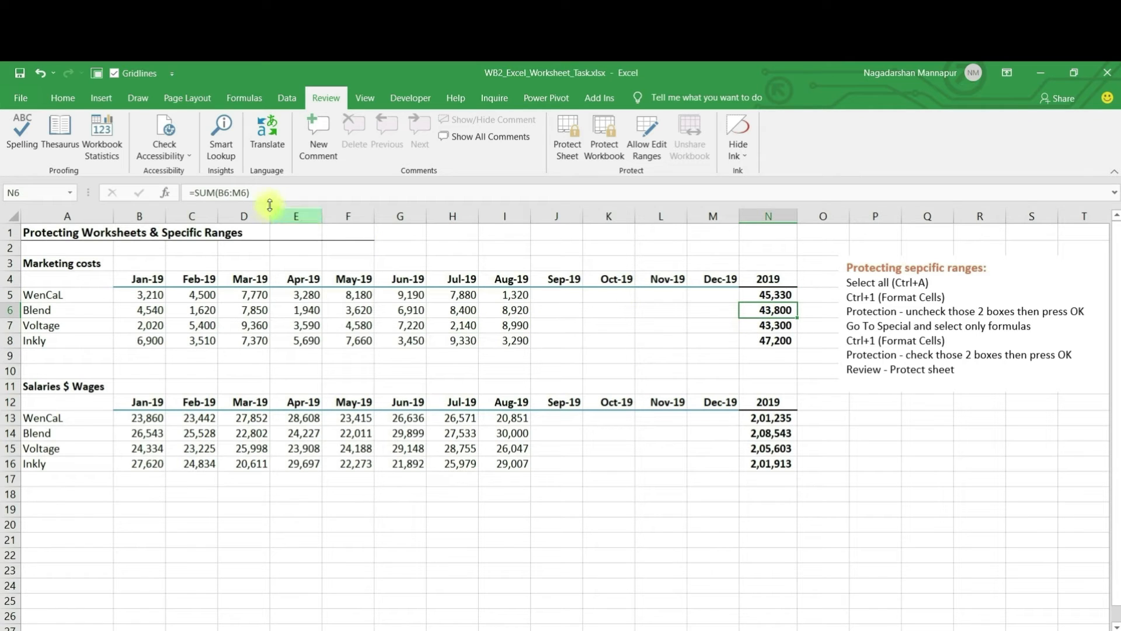
left_click(318, 339)
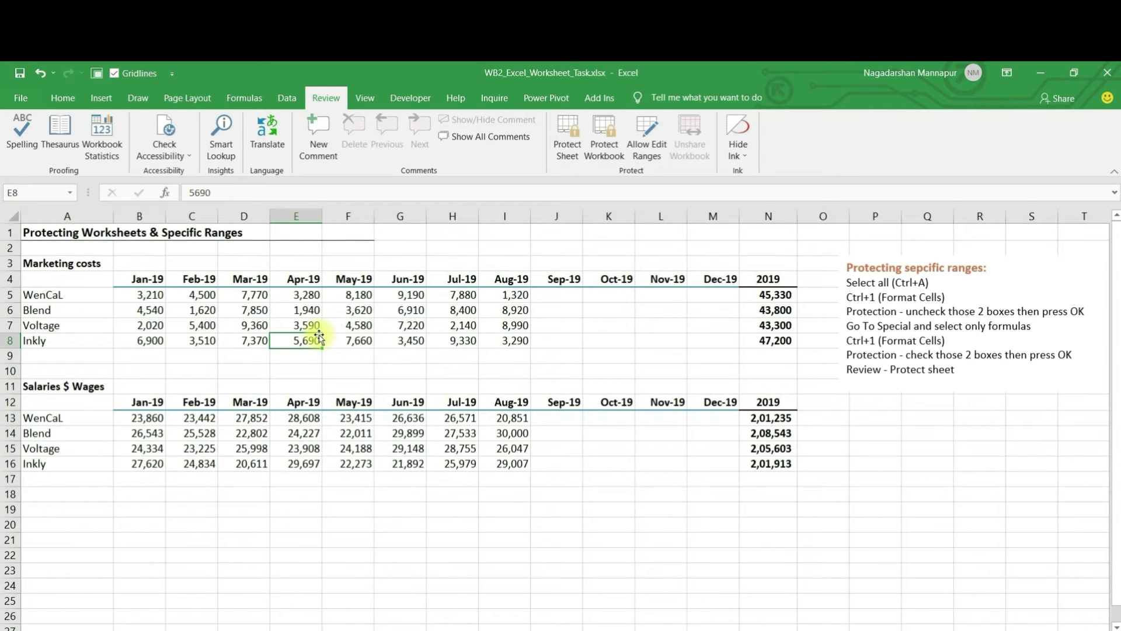
left_click(881, 285)
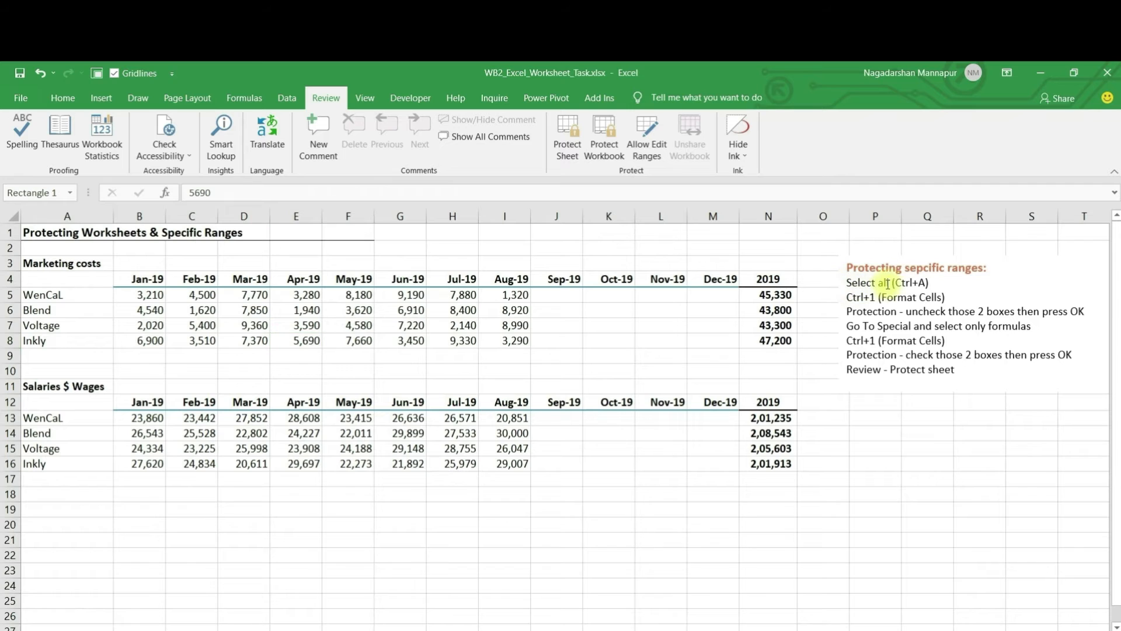
left_click_drag(881, 284, 926, 285)
left_click(519, 290)
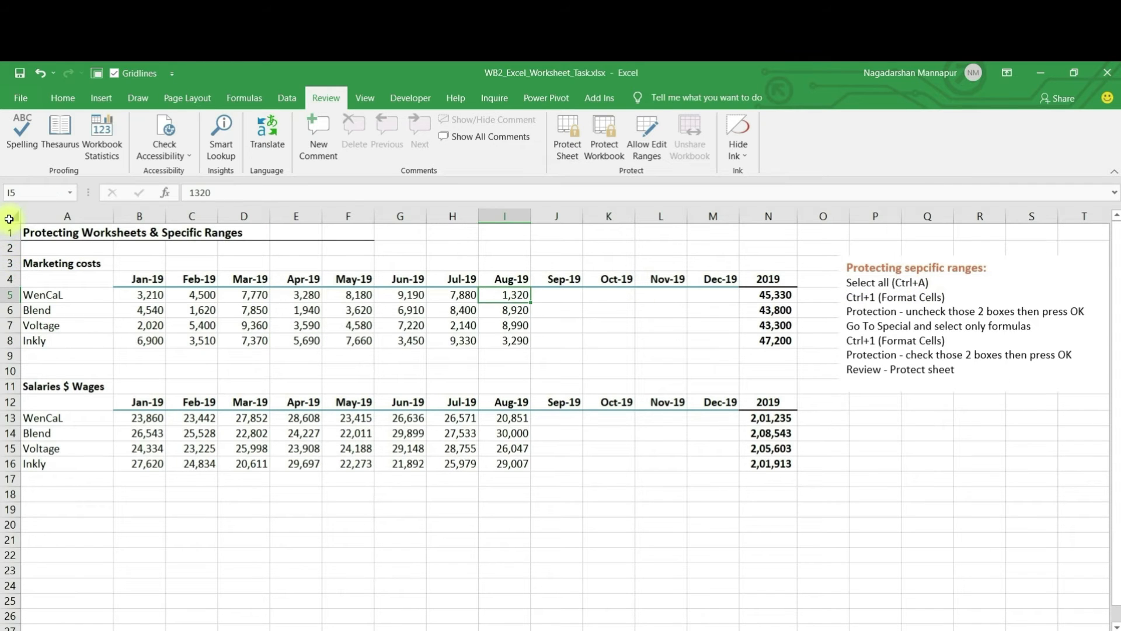
Step: Select the whole worksheet and untick Locked for every cell
left_click(9, 218)
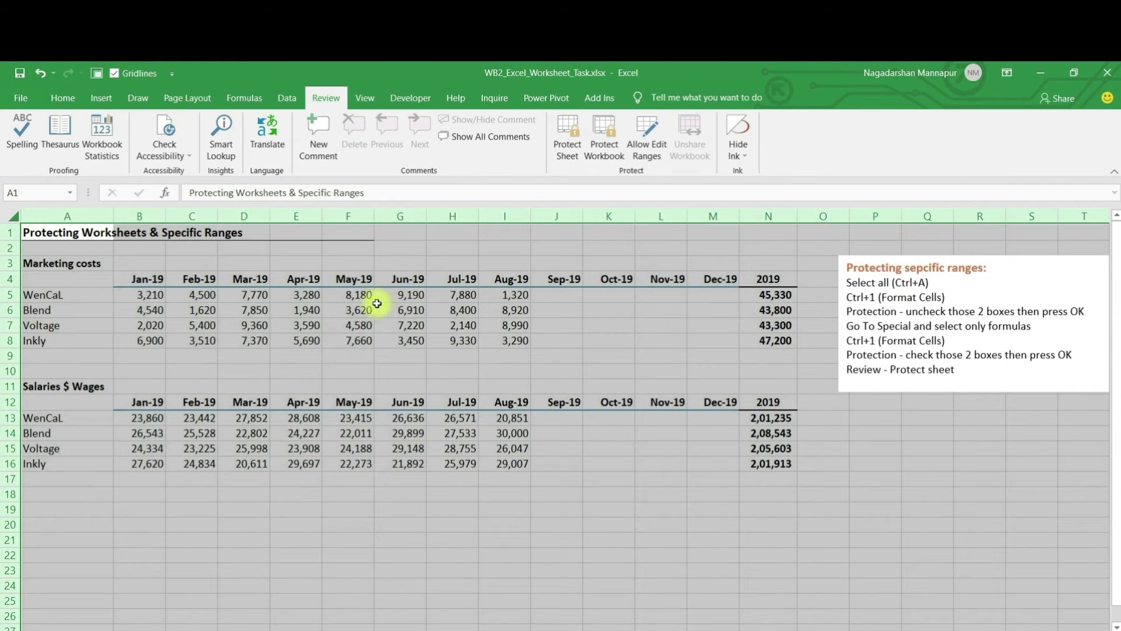
key("ctrl+1")
left_click(399, 120)
key("Return")
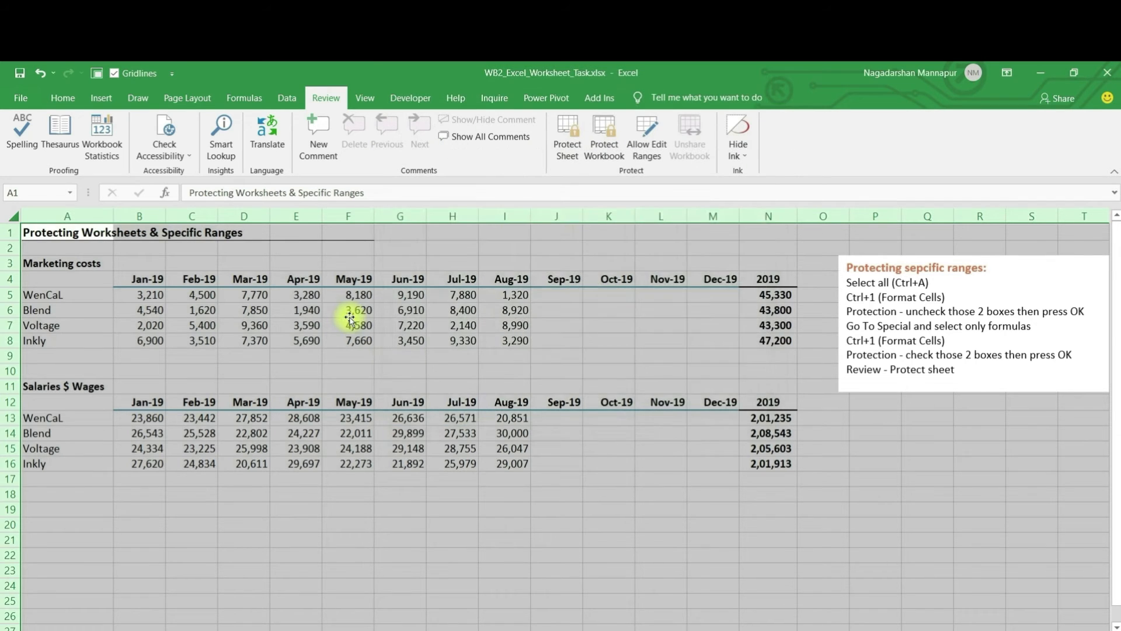
left_click(349, 315)
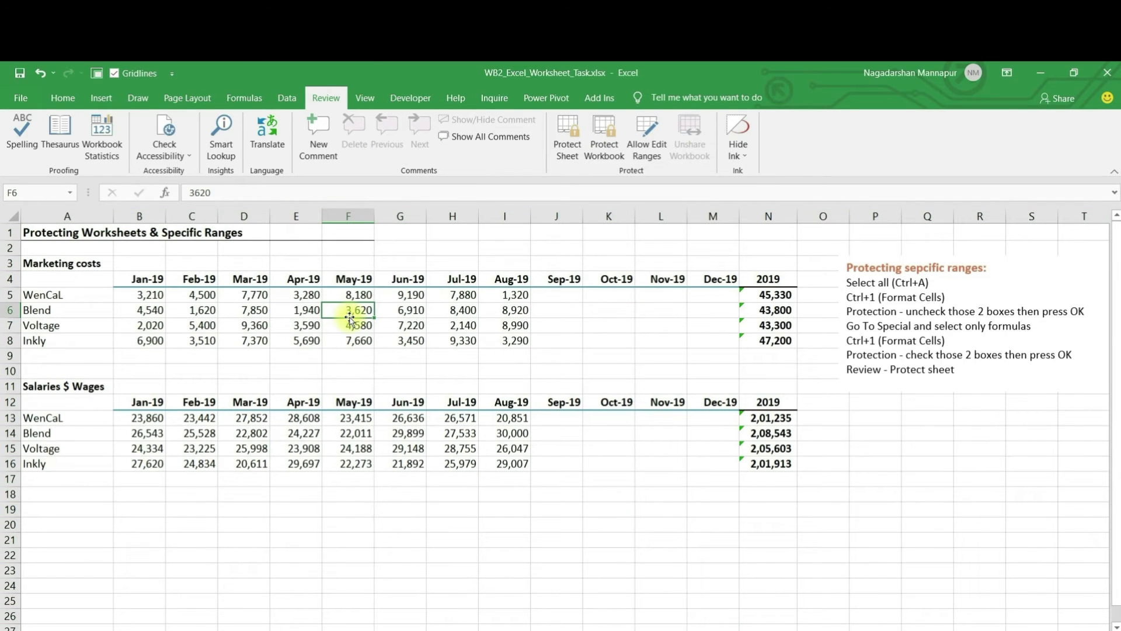
left_click(623, 355)
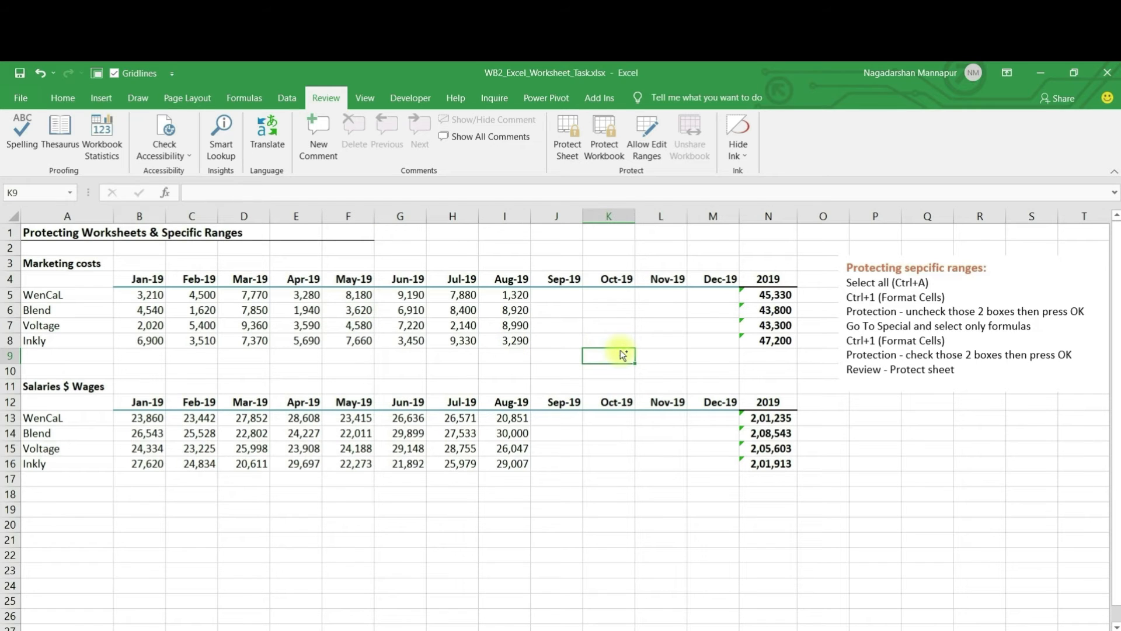
Step: Select formula cells via Go To Special > Formulas and set them Locked and Hidden
key("ctrl+g")
key("alt+s")
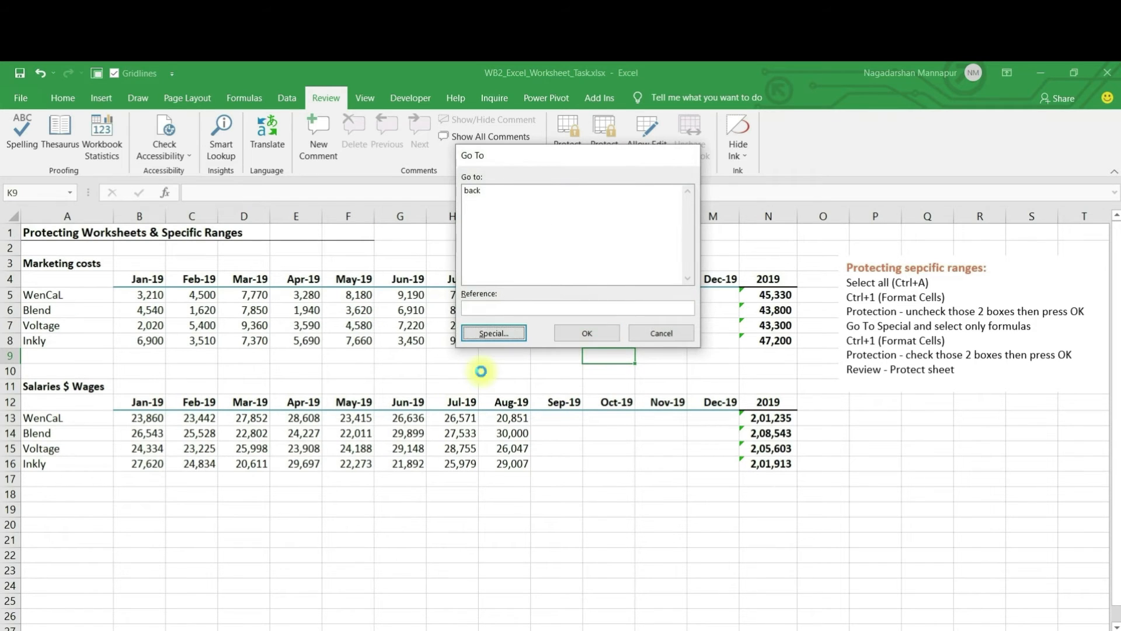
key("alt+f")
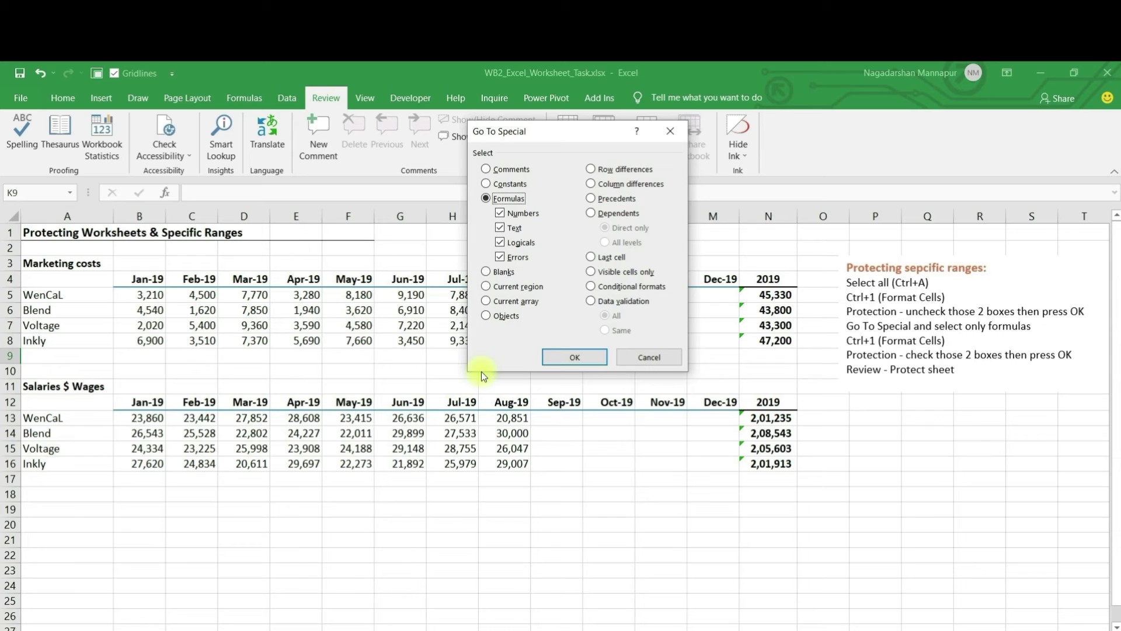
key("Return")
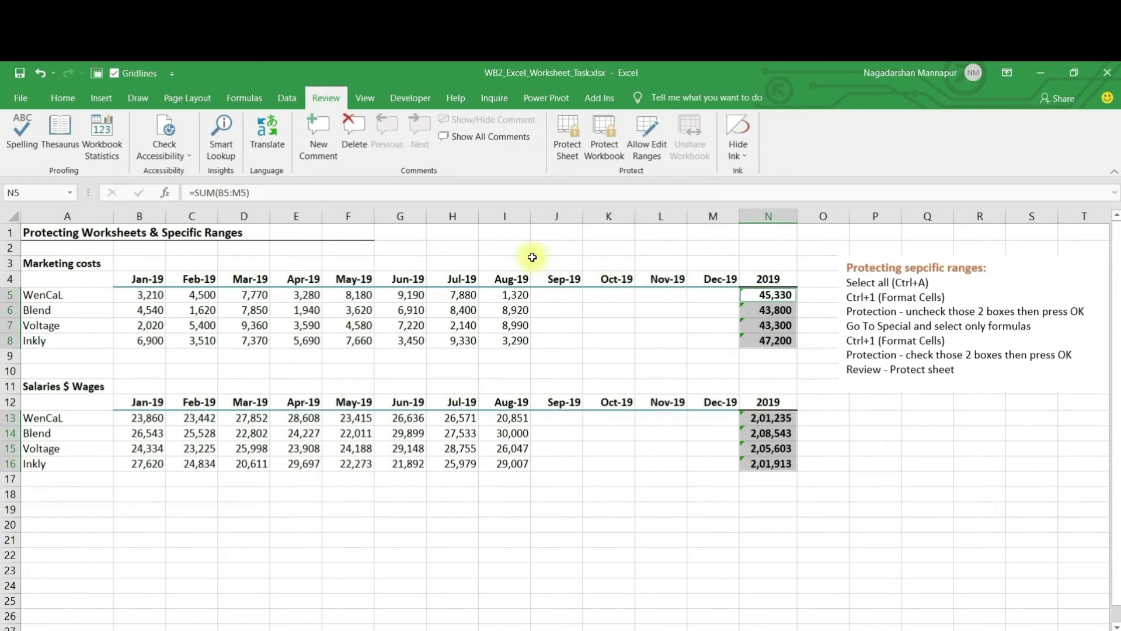
key("ctrl+1")
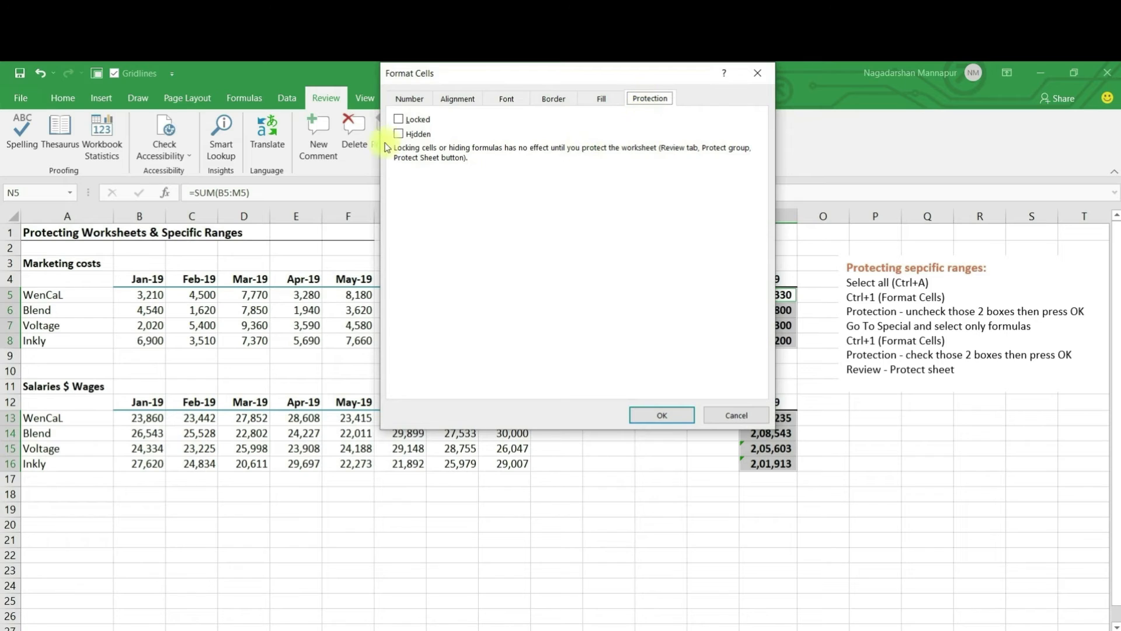
left_click(399, 123)
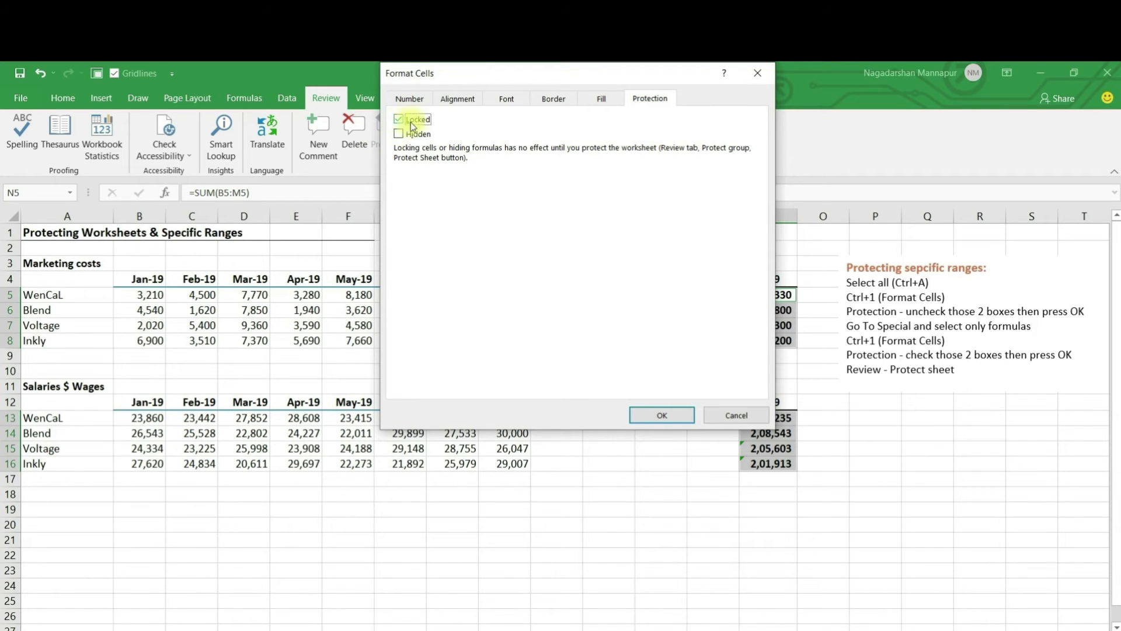
left_click(400, 134)
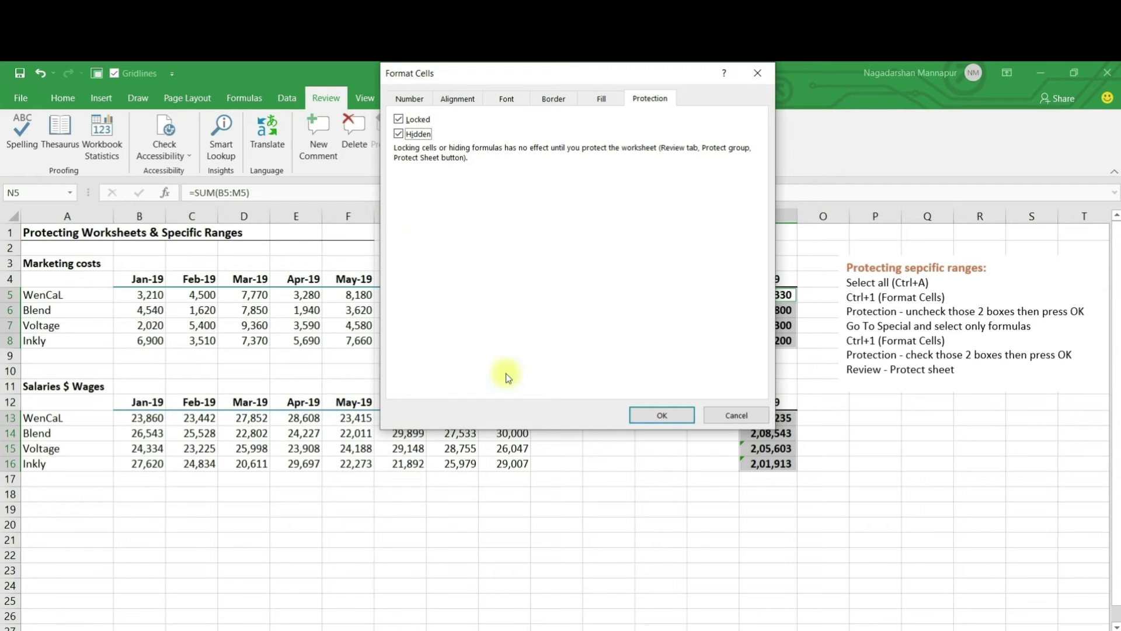
left_click(652, 417)
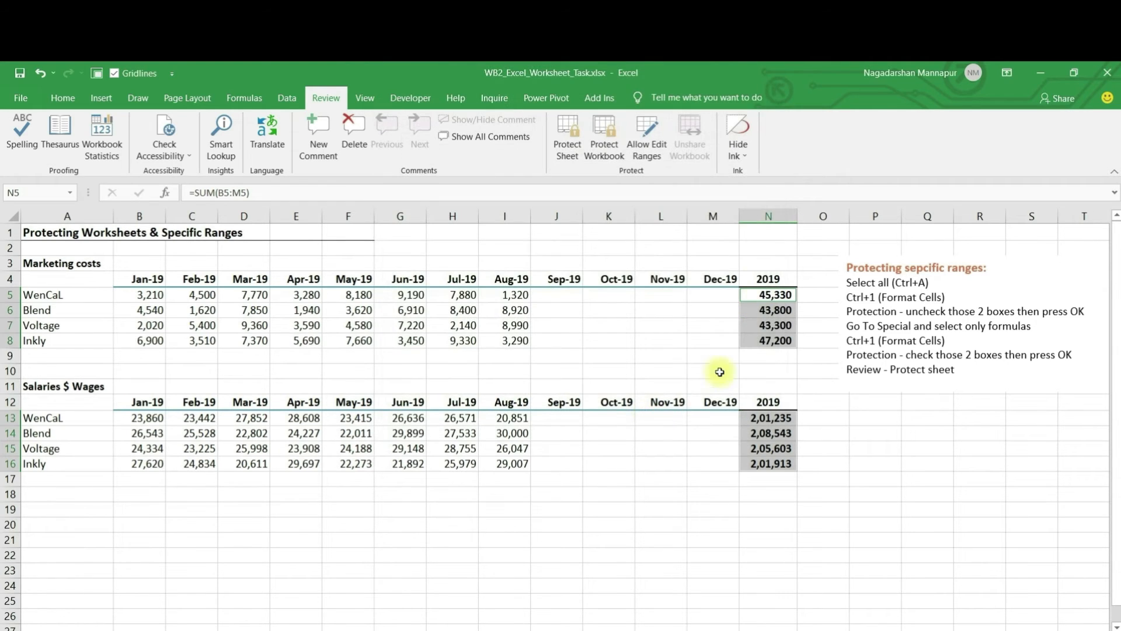
Step: Protect the sheet again with a password, entered and confirmed
left_click(576, 147)
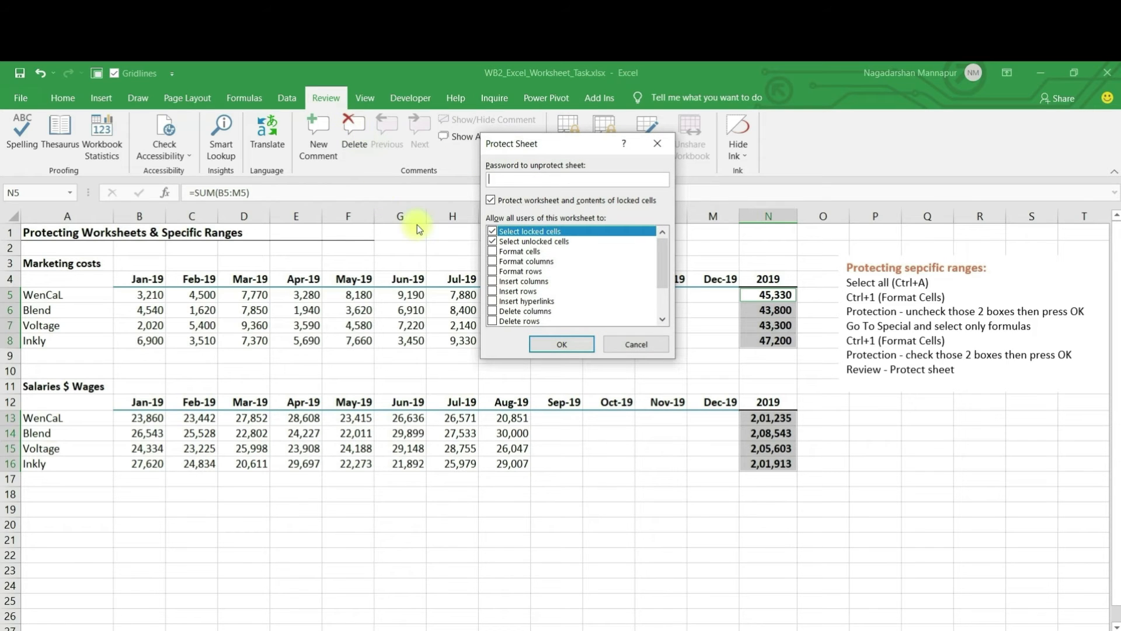
type("123")
key("Return")
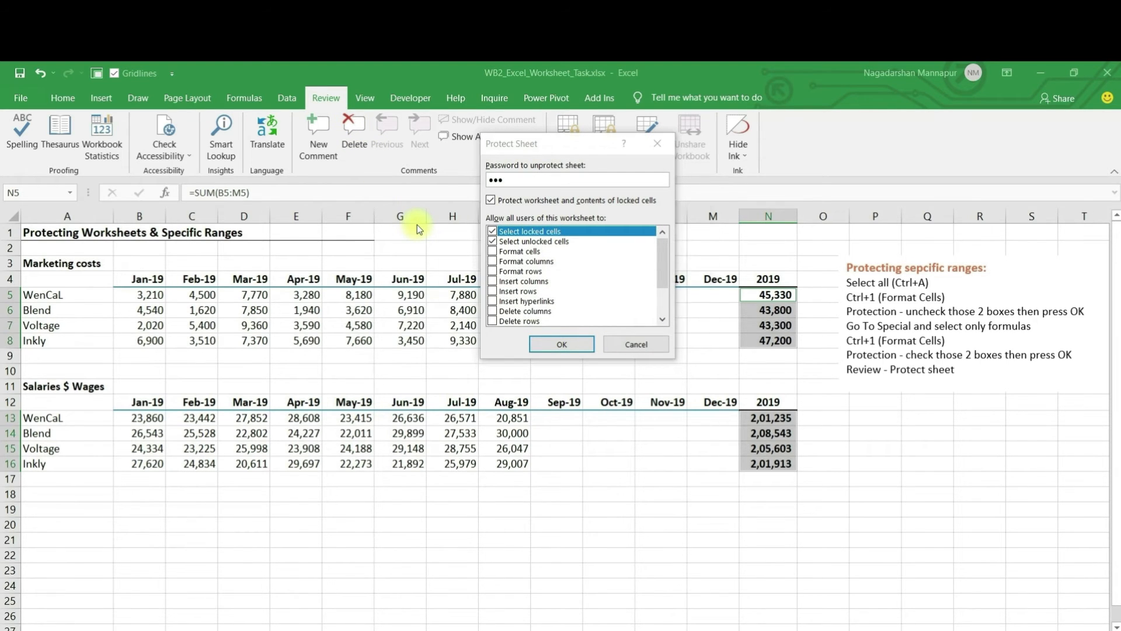
type("123")
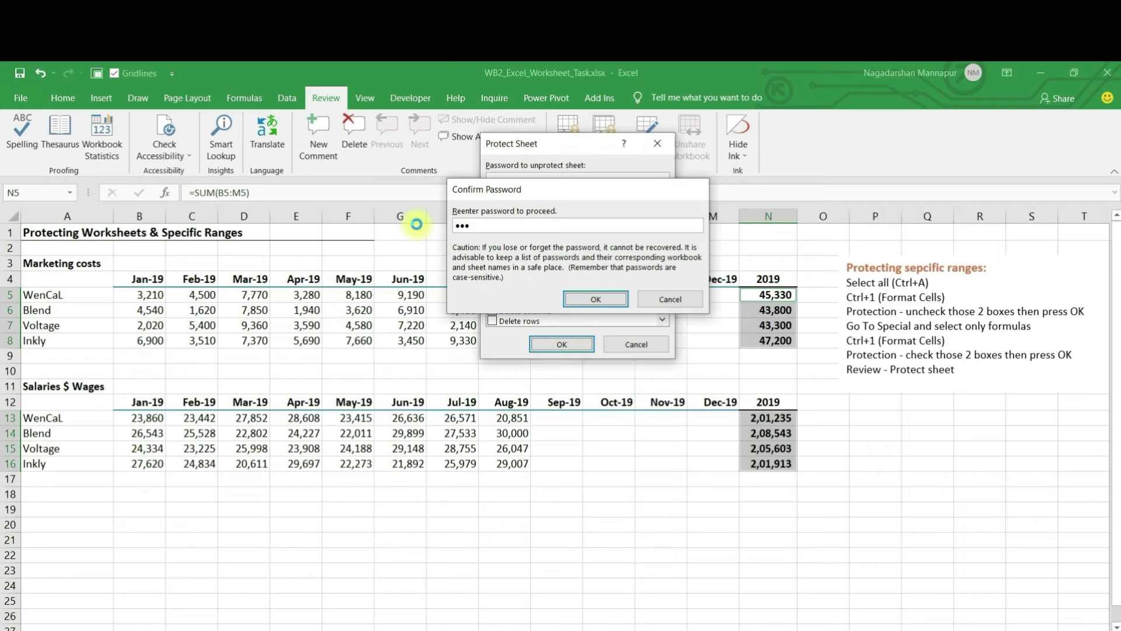
key("Return")
left_click(555, 326)
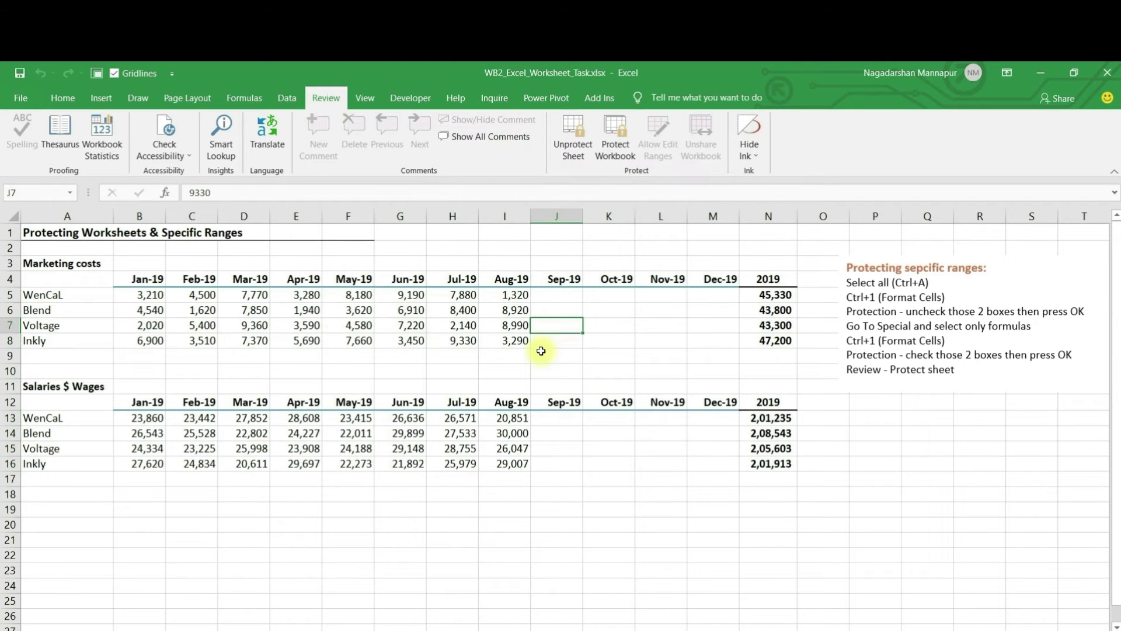
left_click(774, 296)
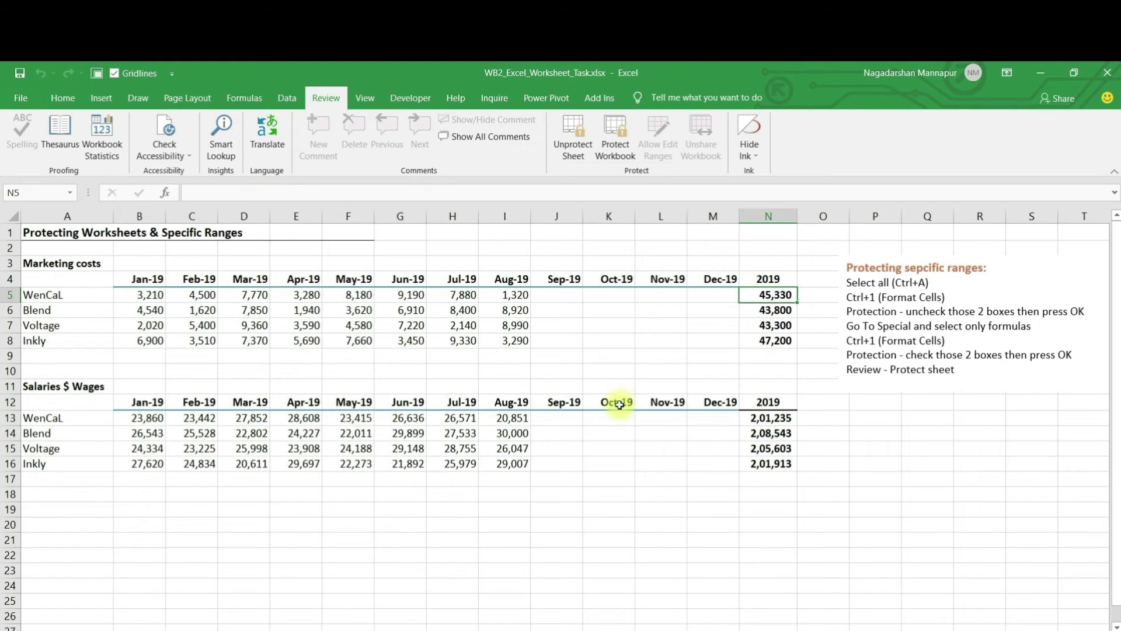
left_click(766, 423)
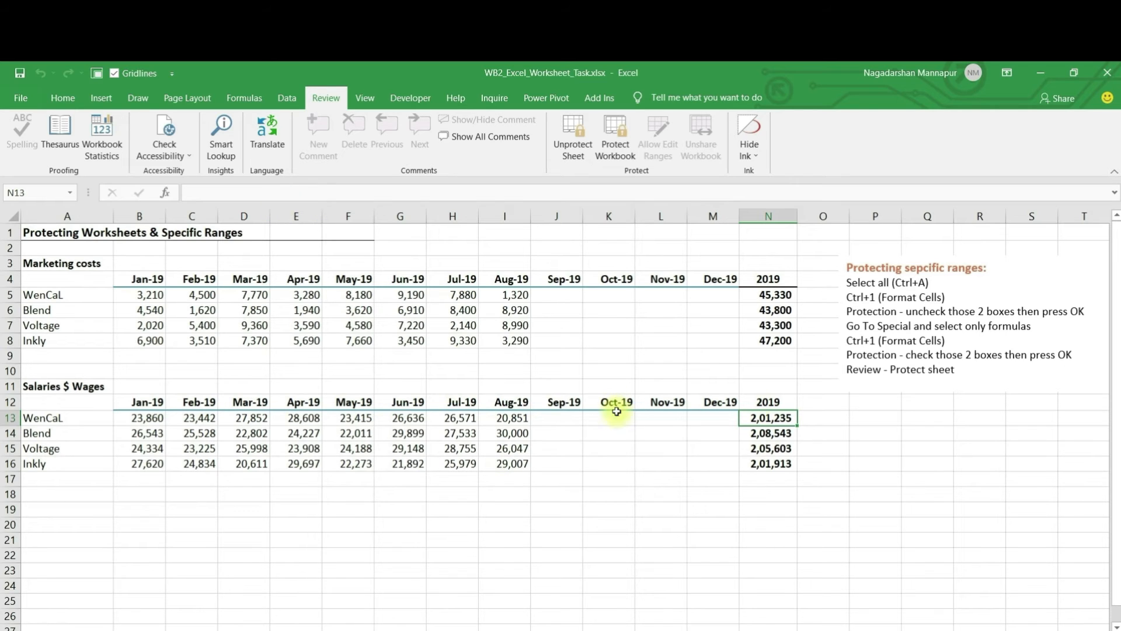
double_click(755, 416)
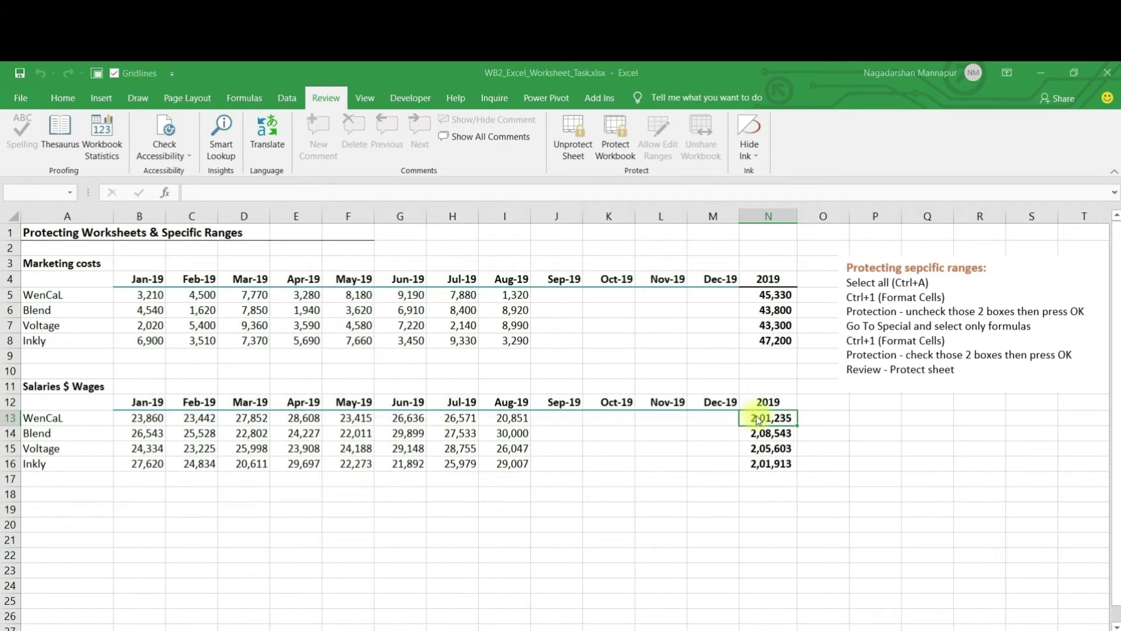
left_click(565, 409)
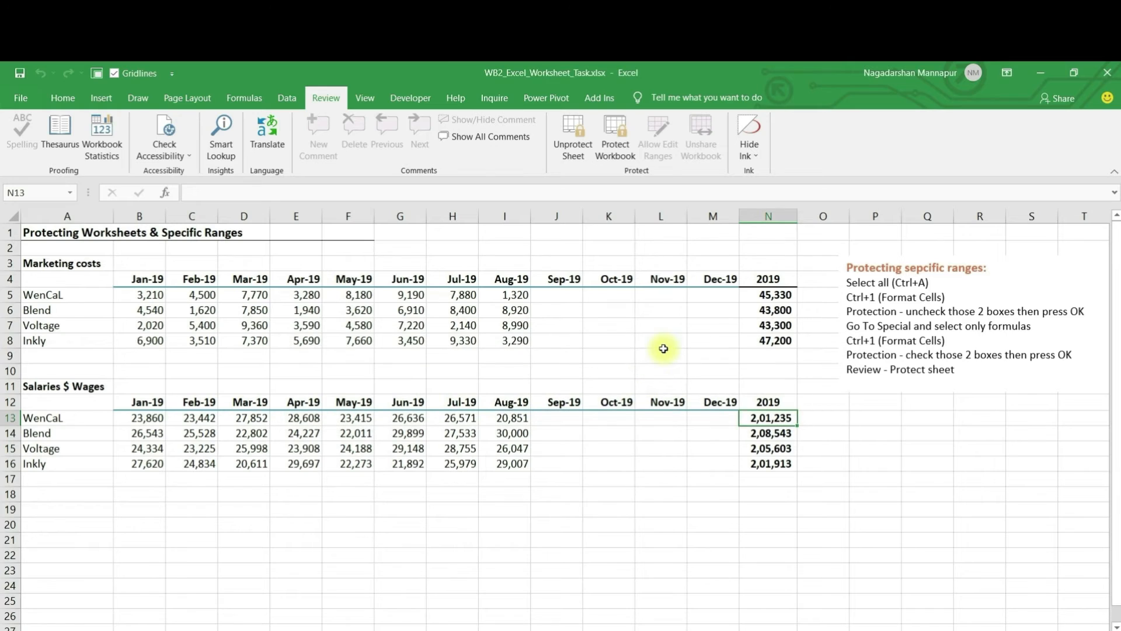
left_click(660, 331)
left_click(607, 311)
left_click(587, 341)
left_click(766, 327)
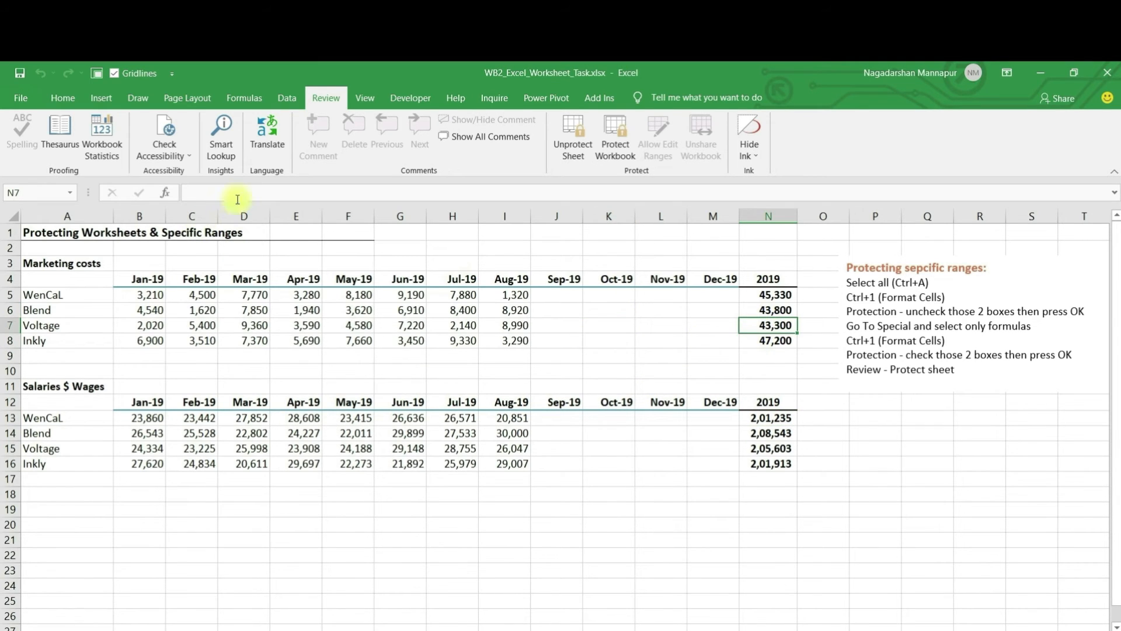
left_click(497, 343)
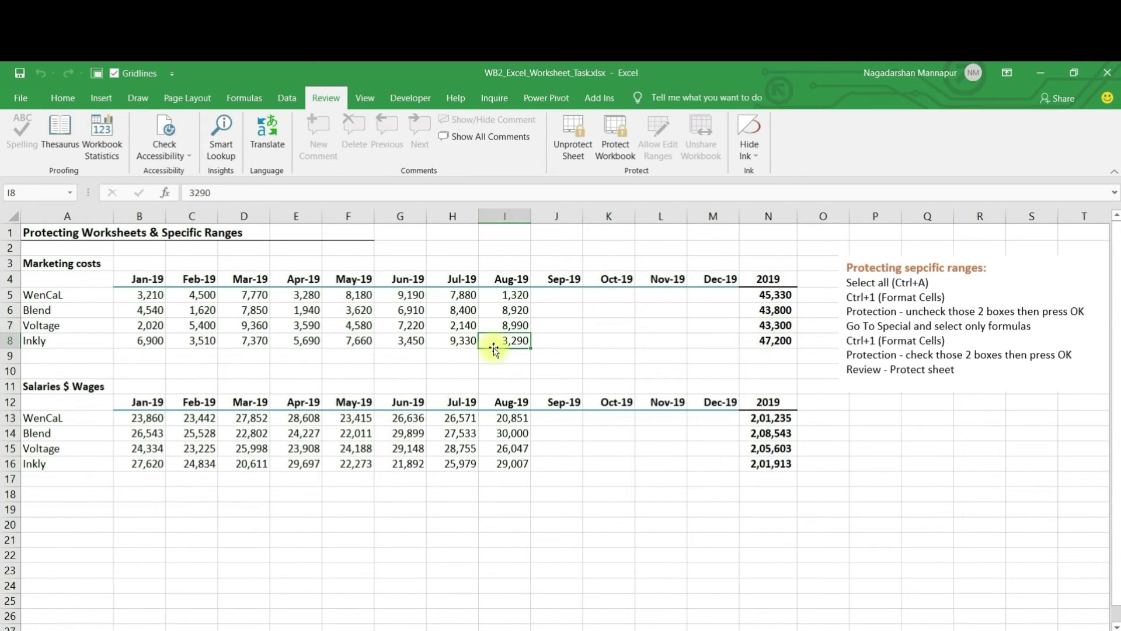
Step: Unprotect the worksheet with its password and check that N6 shows its SUM formula again
left_click(574, 147)
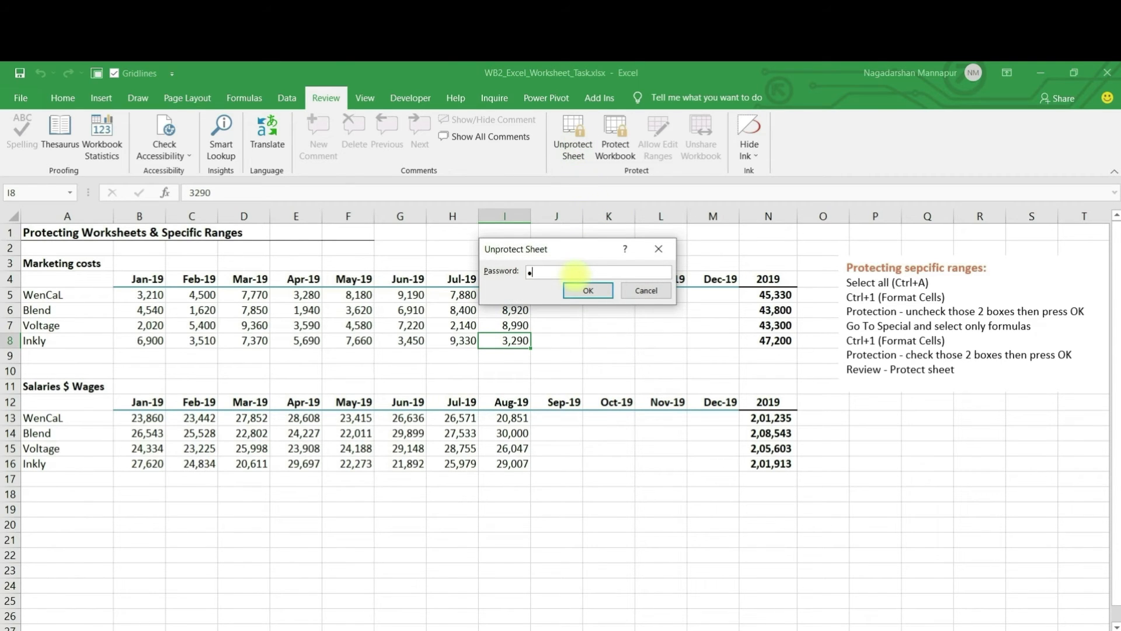
left_click(585, 289)
left_click(766, 313)
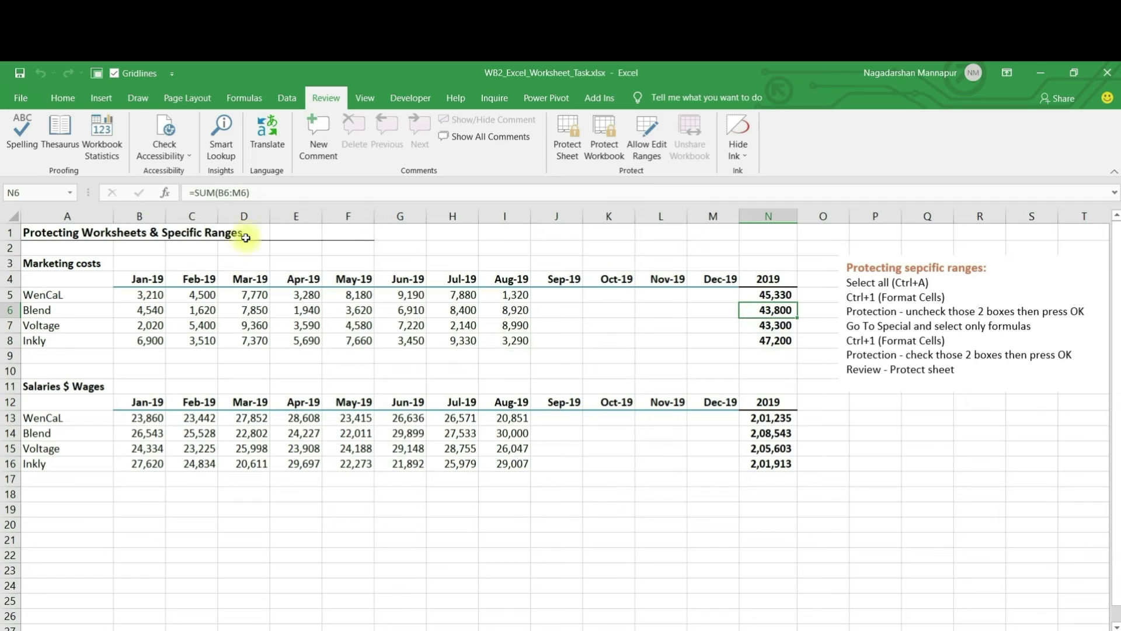
Step: Select the marketing cost figures B5:I8 together with the salary figures B13:I16
left_click(313, 348)
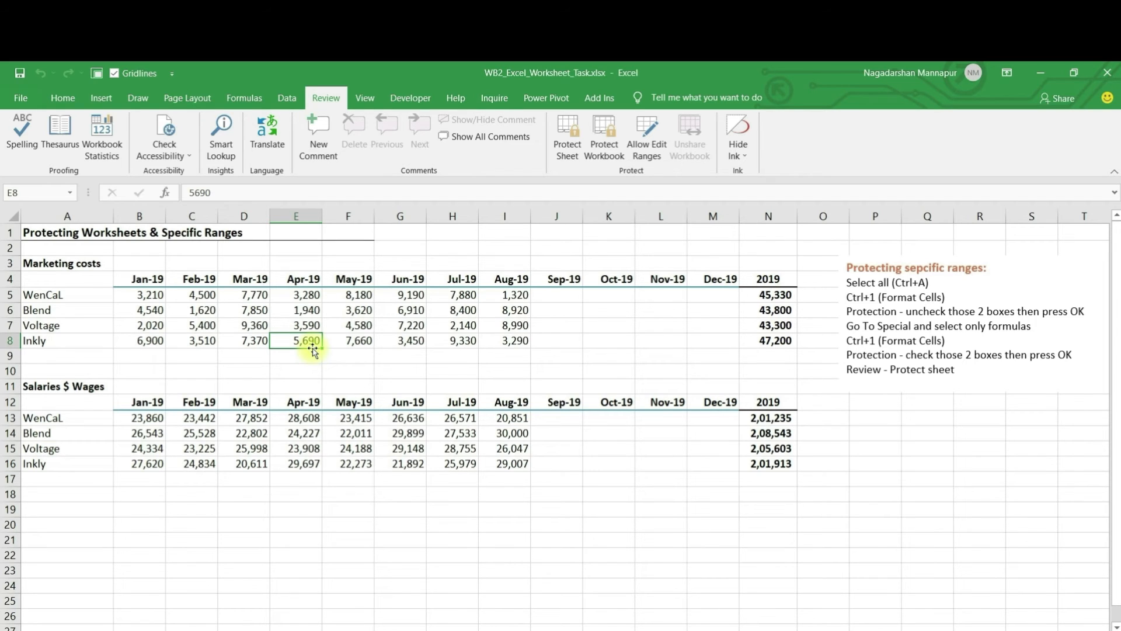
left_click_drag(134, 295, 508, 340)
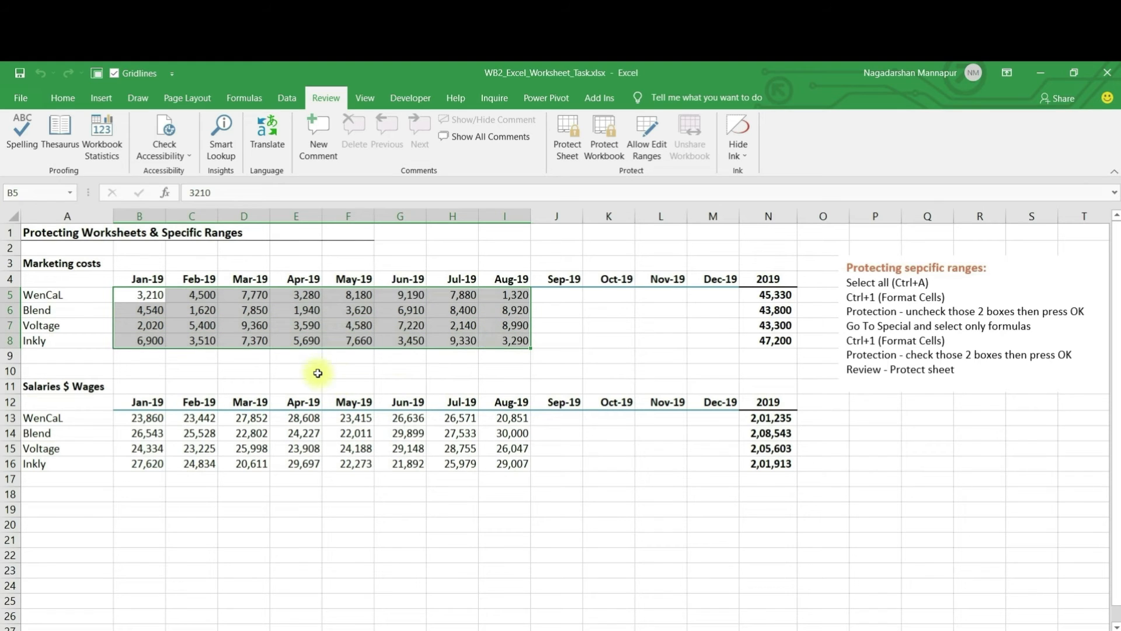
left_click_drag(147, 418, 526, 464)
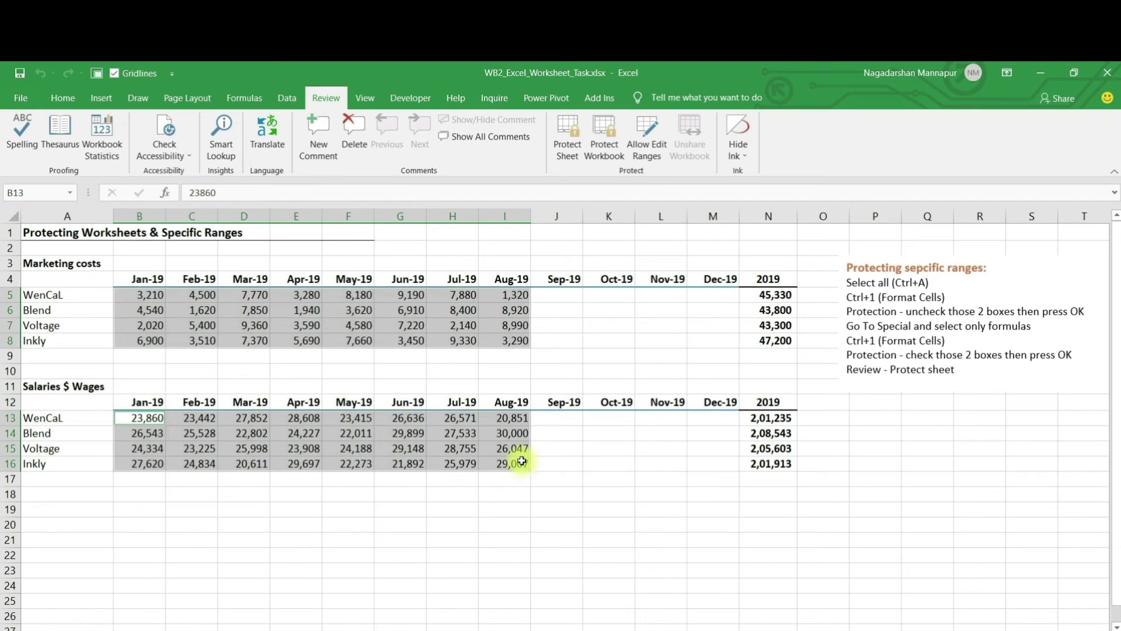
left_click(234, 356)
Step: Clear Locked and Hidden for all cells, then select ranges B5:I8 and B13:I16
left_click(161, 297)
left_click_drag(175, 297, 526, 341)
left_click(70, 234)
key("ctrl+a")
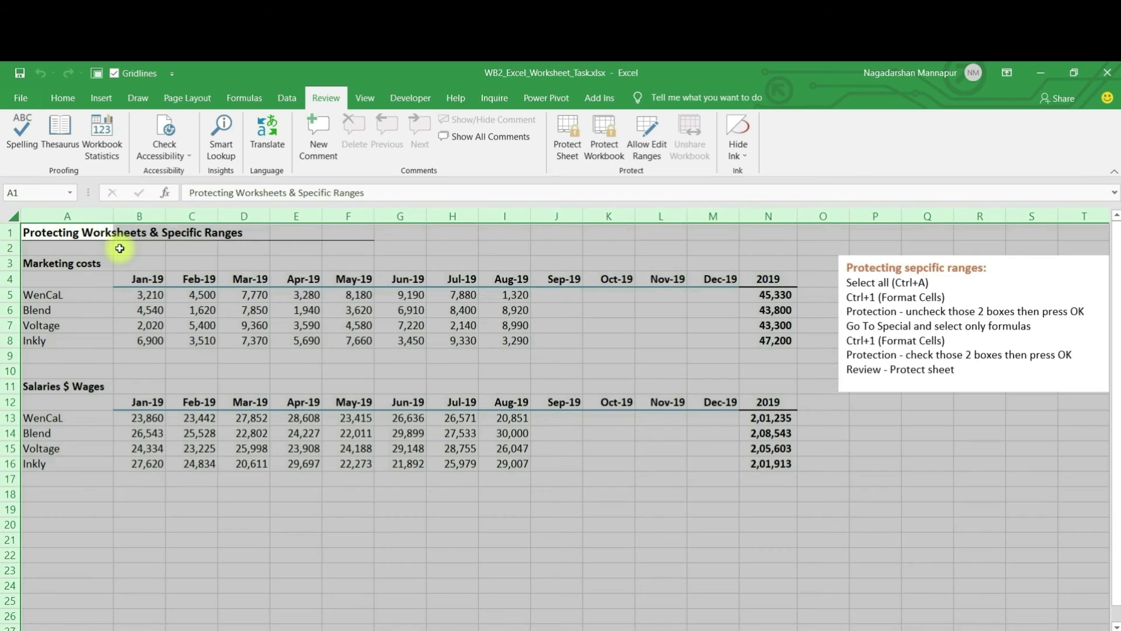
key("ctrl+1")
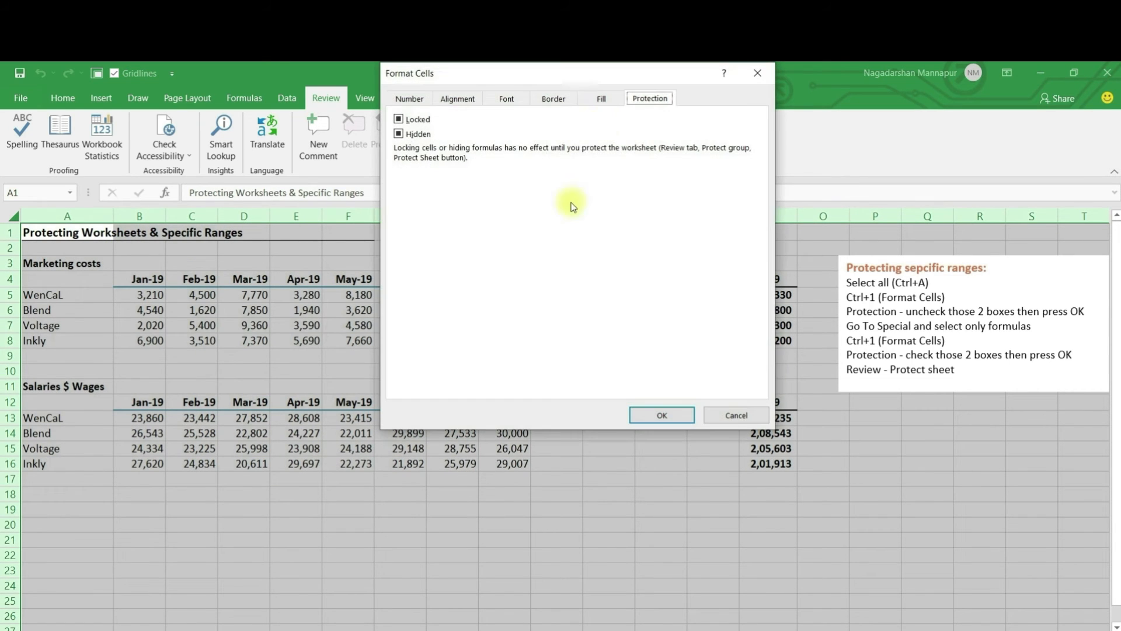
left_click(399, 119)
left_click(399, 133)
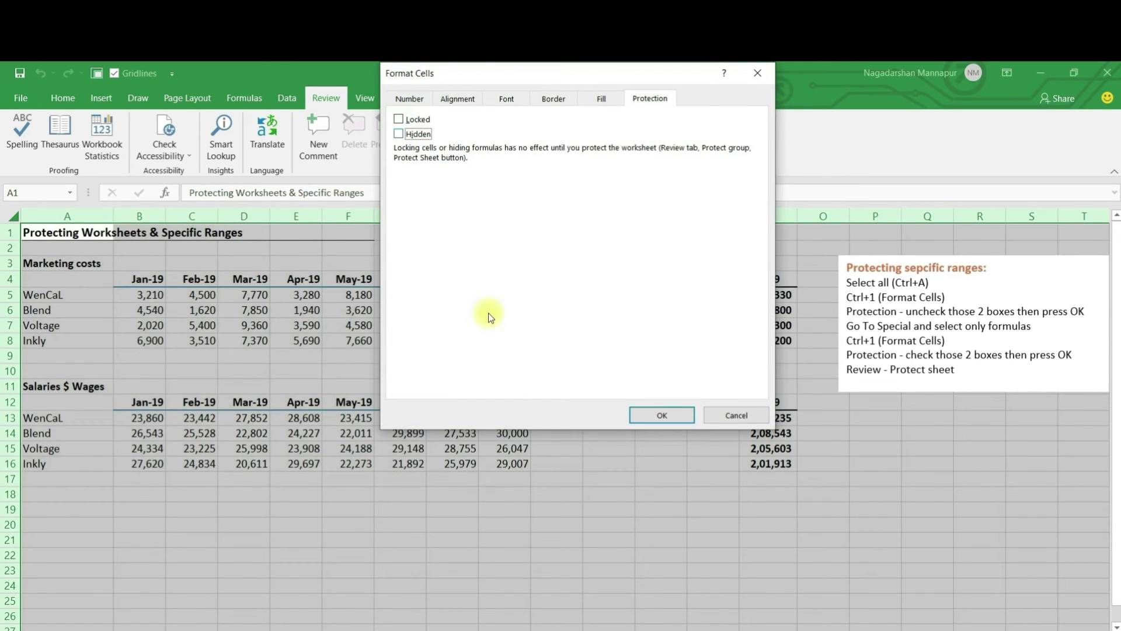
left_click(662, 414)
left_click_drag(146, 296, 505, 341)
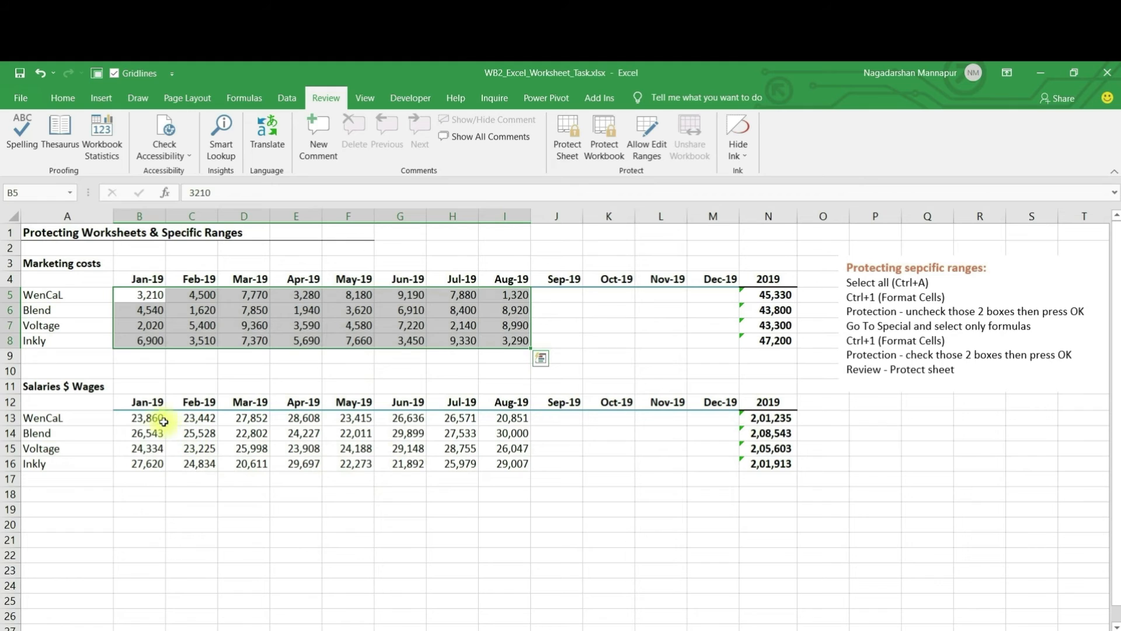
left_click_drag(146, 418, 513, 461)
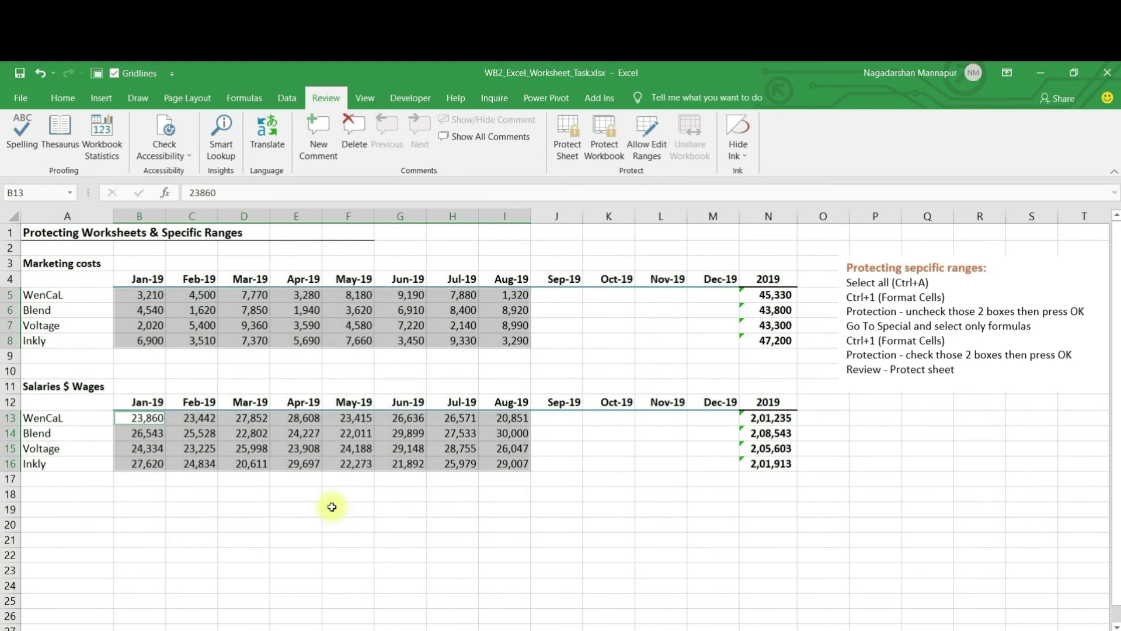
Step: Mark the selected B5:I8 and B13:I16 cells as Locked, then turn on sheet protection
key("ctrl+1")
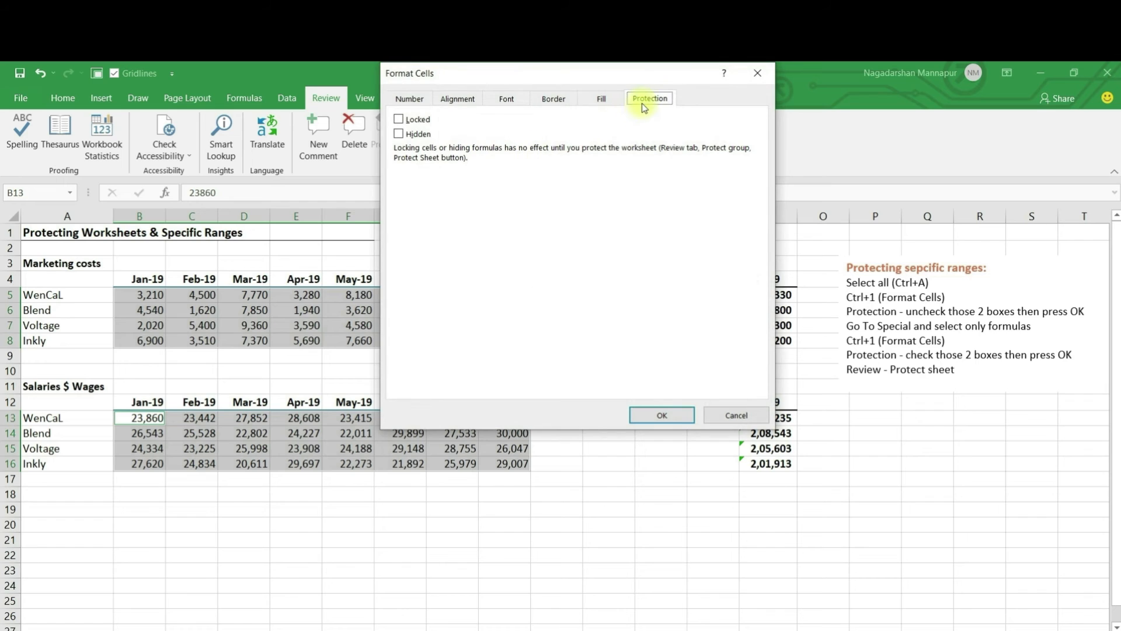
left_click(398, 120)
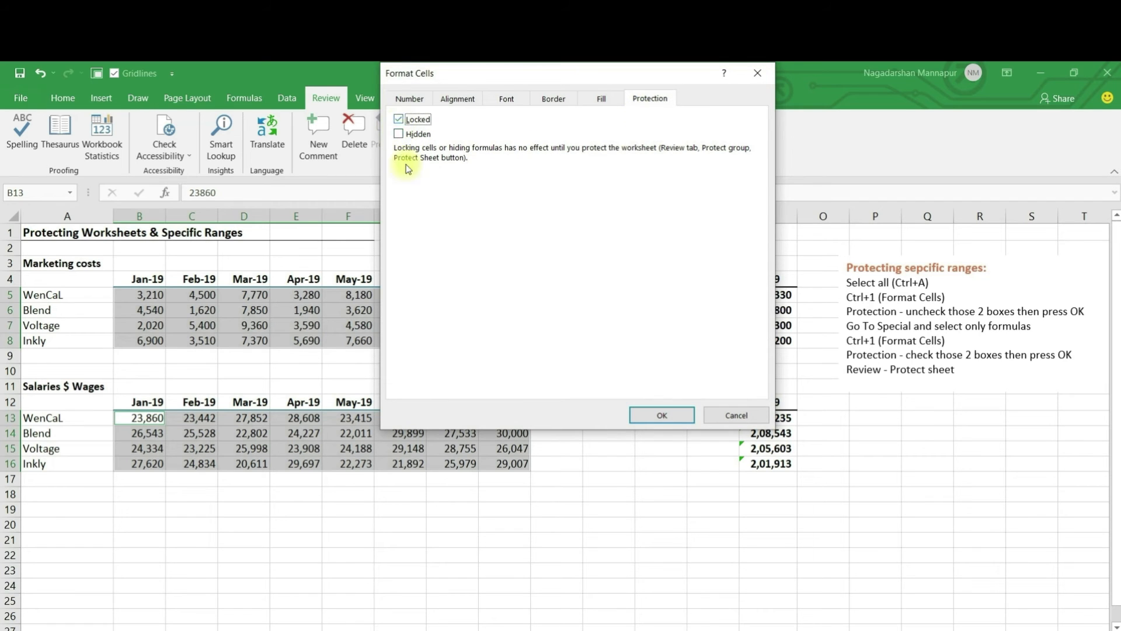
left_click(633, 420)
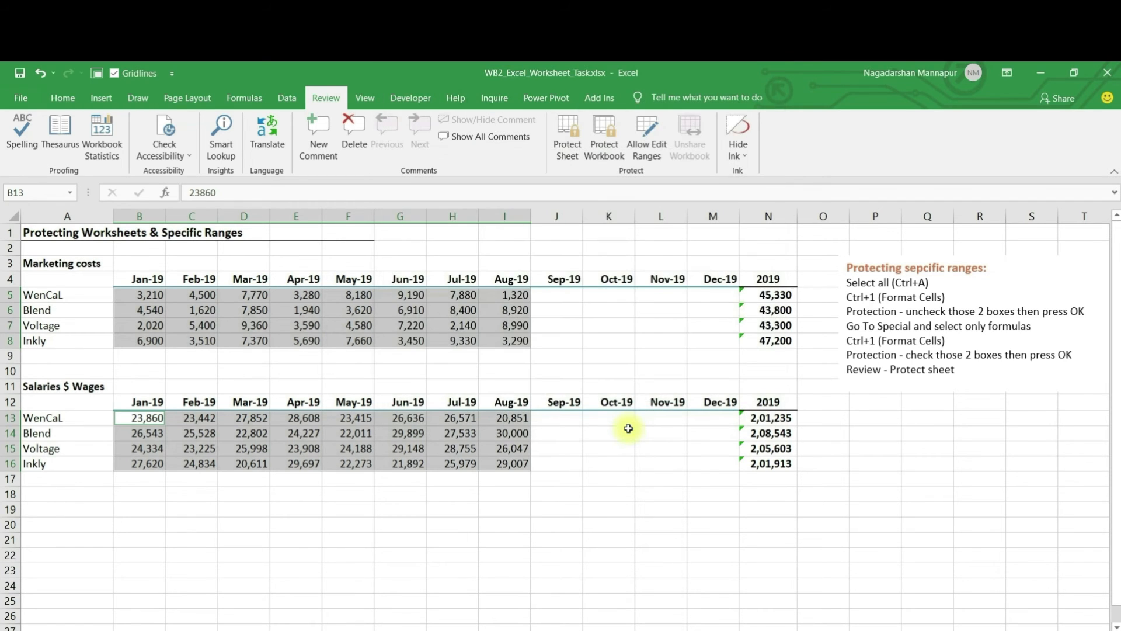
left_click(565, 153)
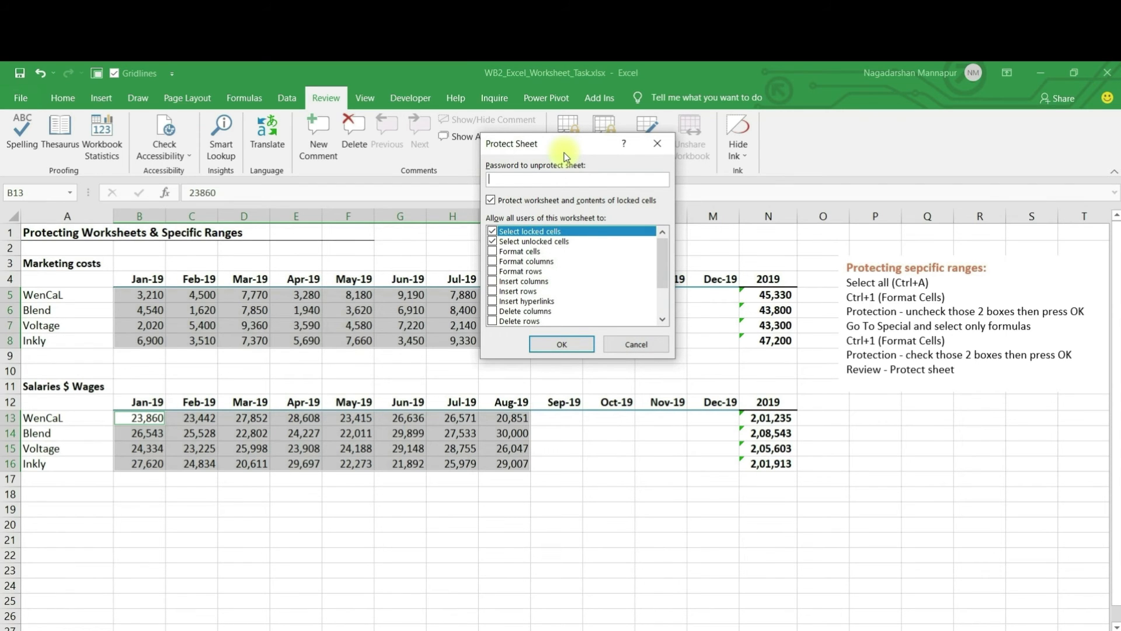
left_click(562, 344)
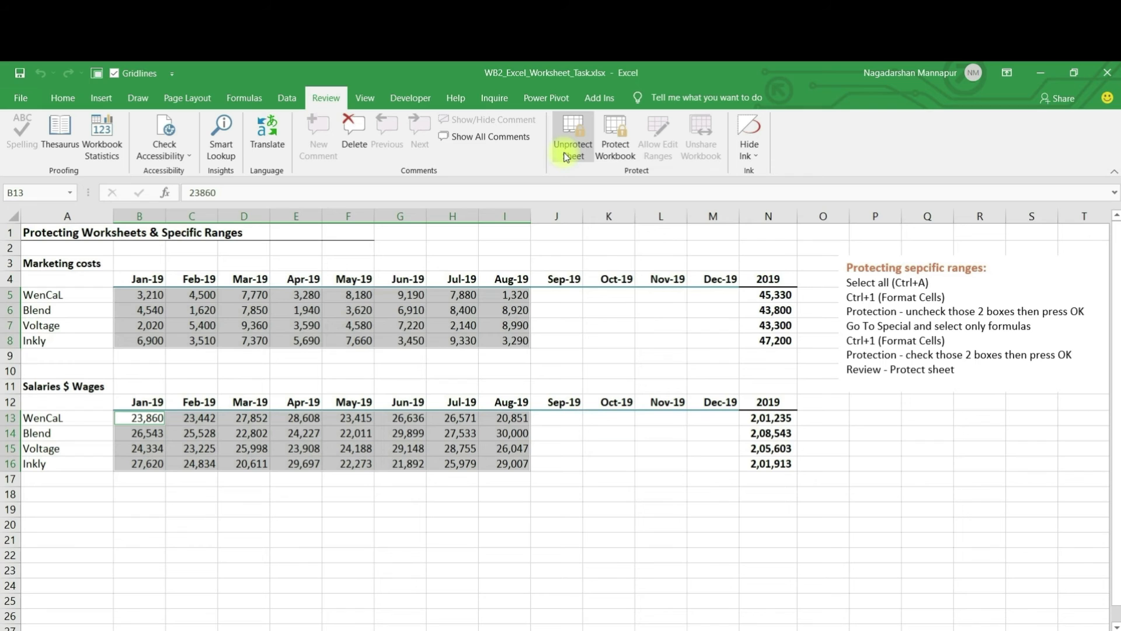
Step: Try deleting the locked figures E5:G8 and F14:H16 and dismiss the protected-sheet warnings
left_click(400, 325)
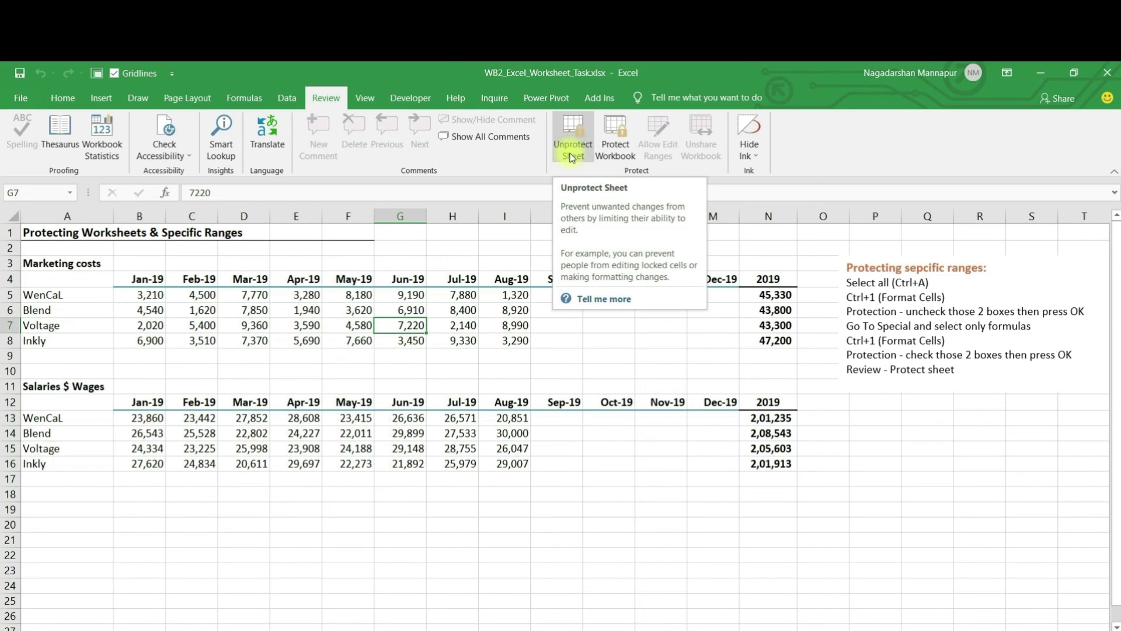
left_click_drag(310, 301, 408, 342)
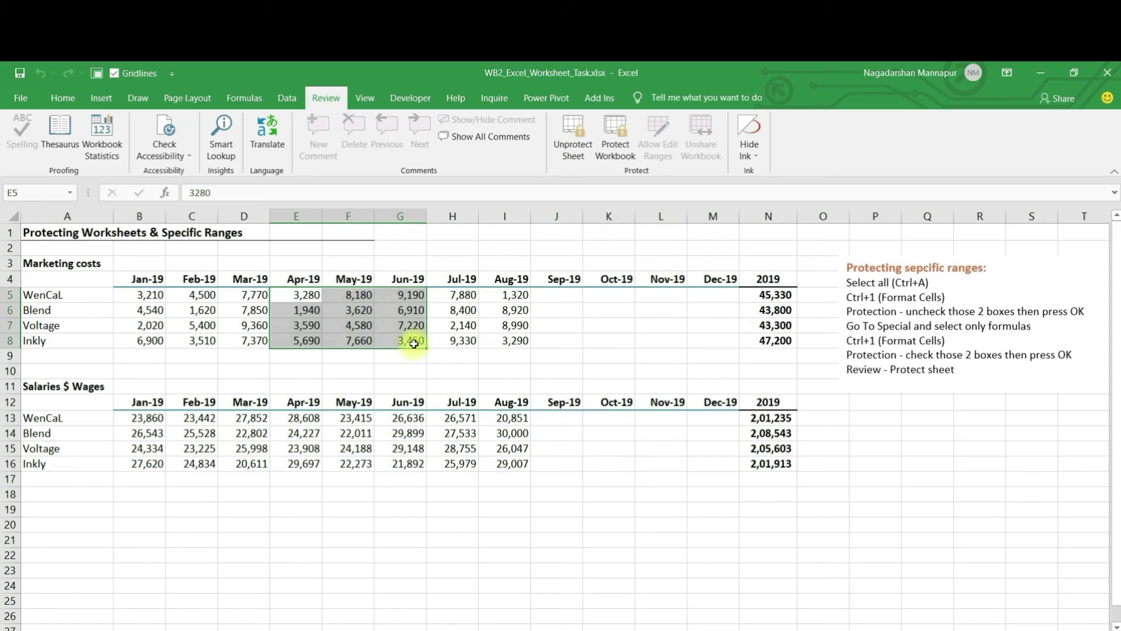
key("Delete")
left_click(575, 412)
left_click_drag(351, 433, 456, 459)
key("Delete")
left_click(568, 411)
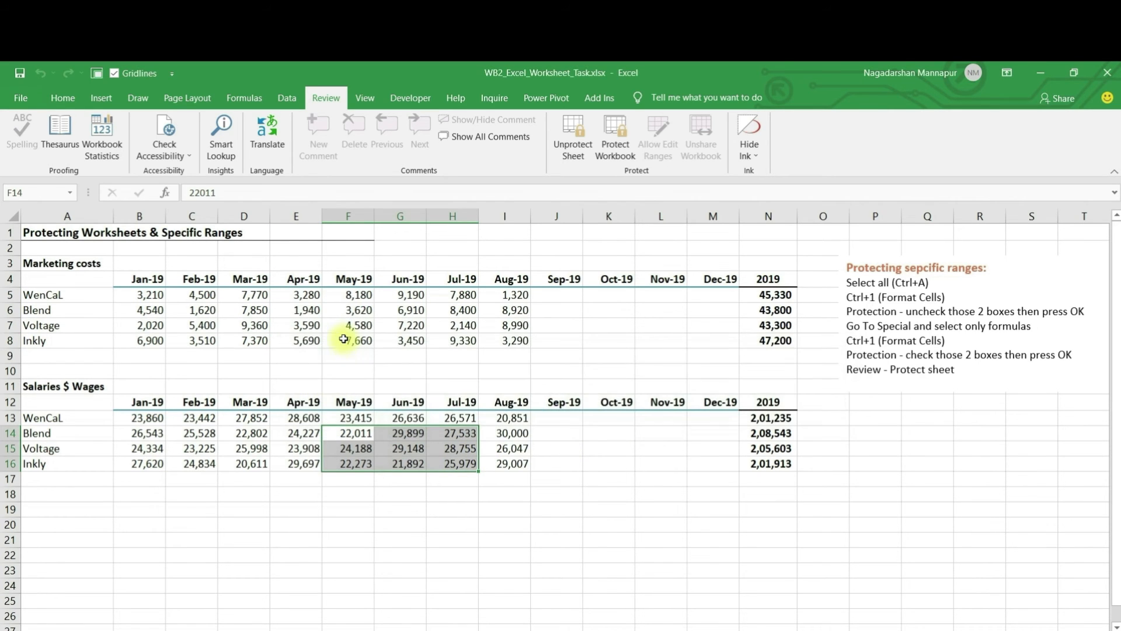
Step: Unprotect the sheet, delete E5:I8, then undo to restore the marketing values
left_click(346, 339)
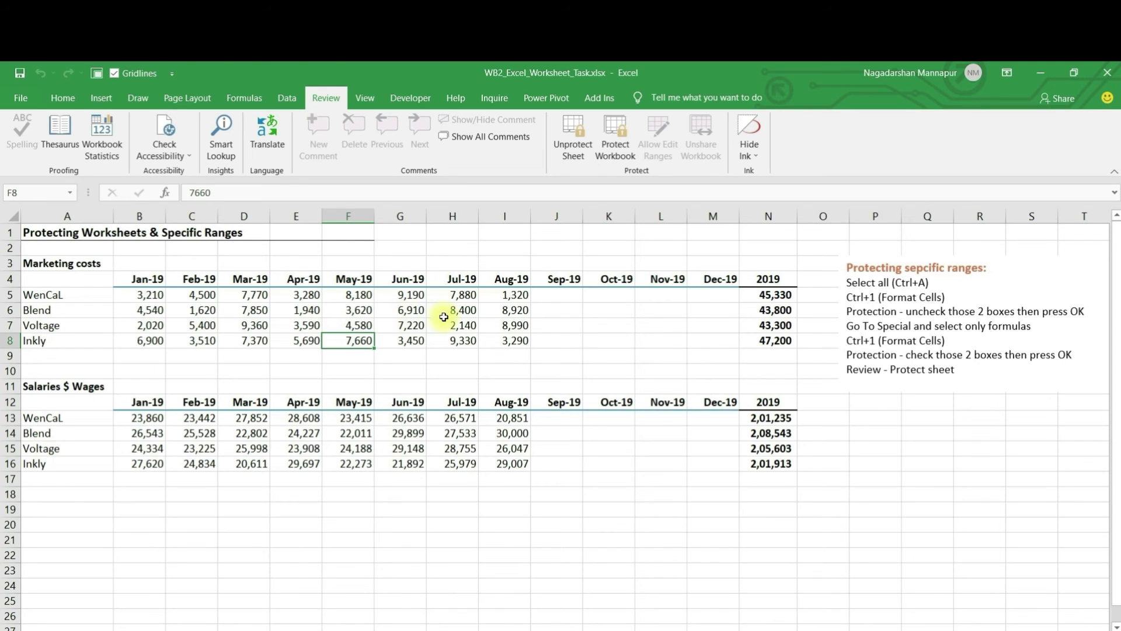
left_click(576, 153)
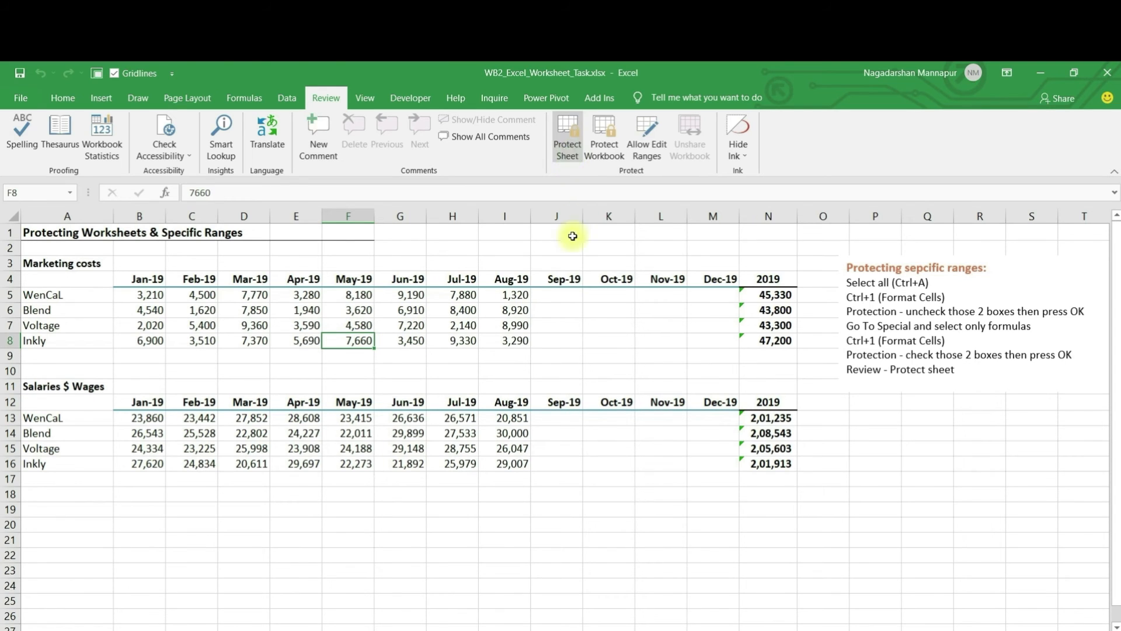
left_click_drag(303, 295, 304, 310)
left_click_drag(485, 336, 485, 337)
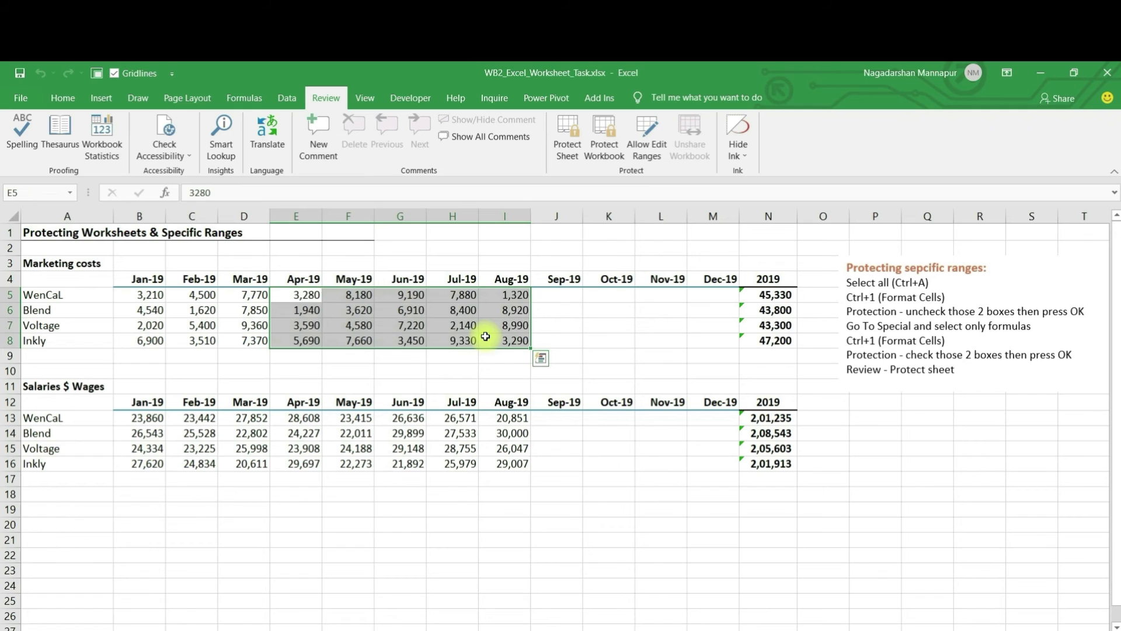
key("Delete")
key("ctrl+z")
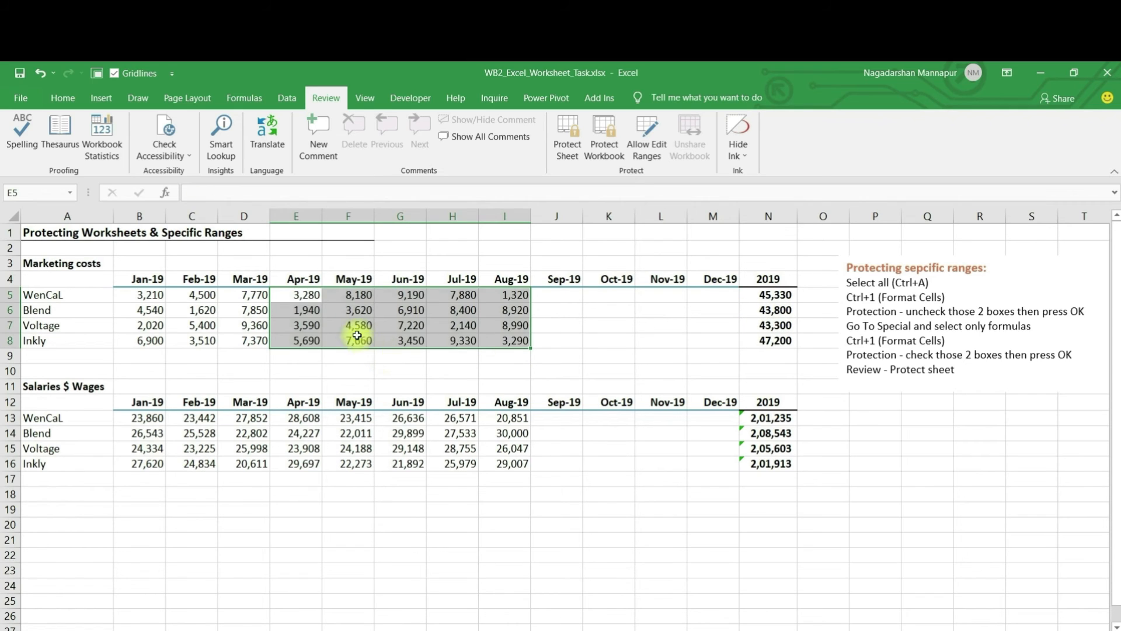
left_click(355, 329)
left_click(454, 328)
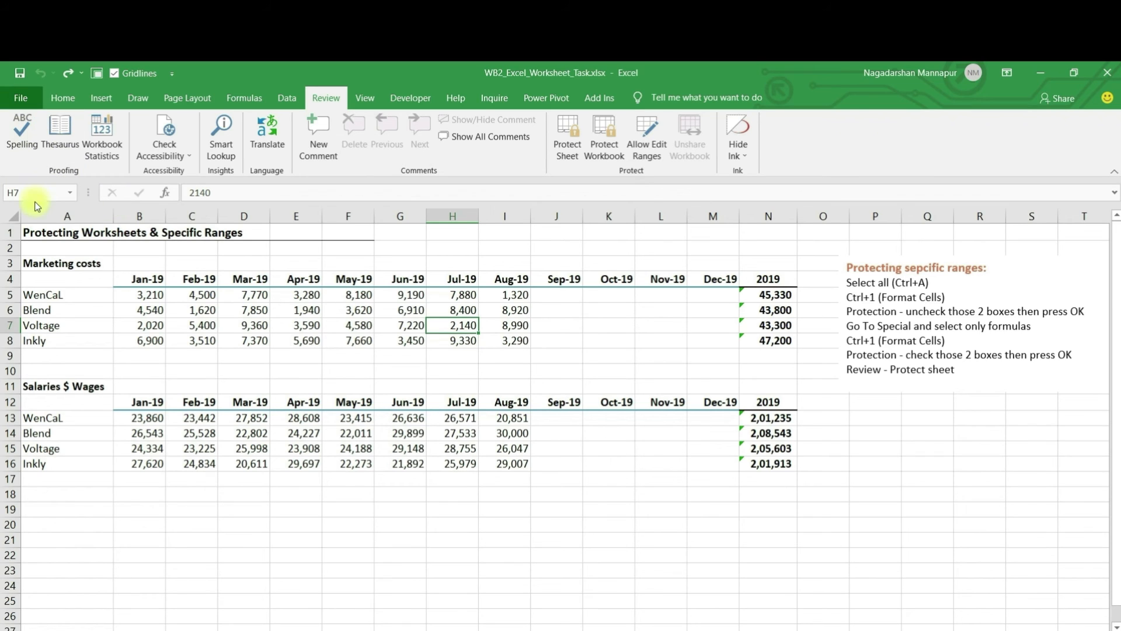
key("alt+f")
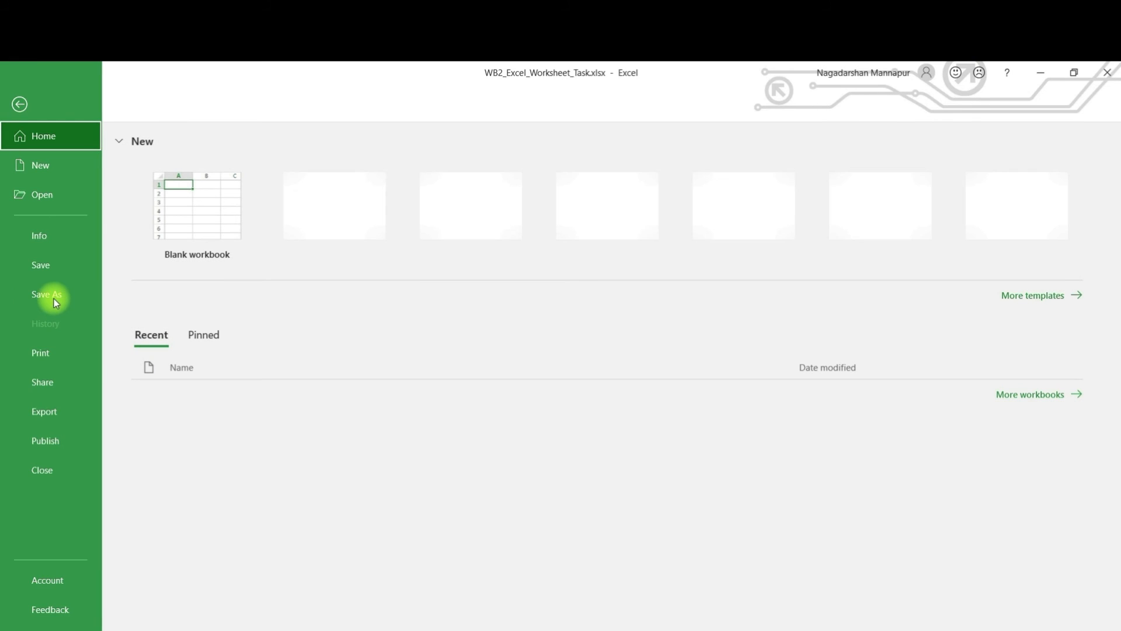
Step: Bring up the Save As dialog for WB2_Excel_Worksheet_Task.xlsx in the Day2 folder
left_click(19, 104)
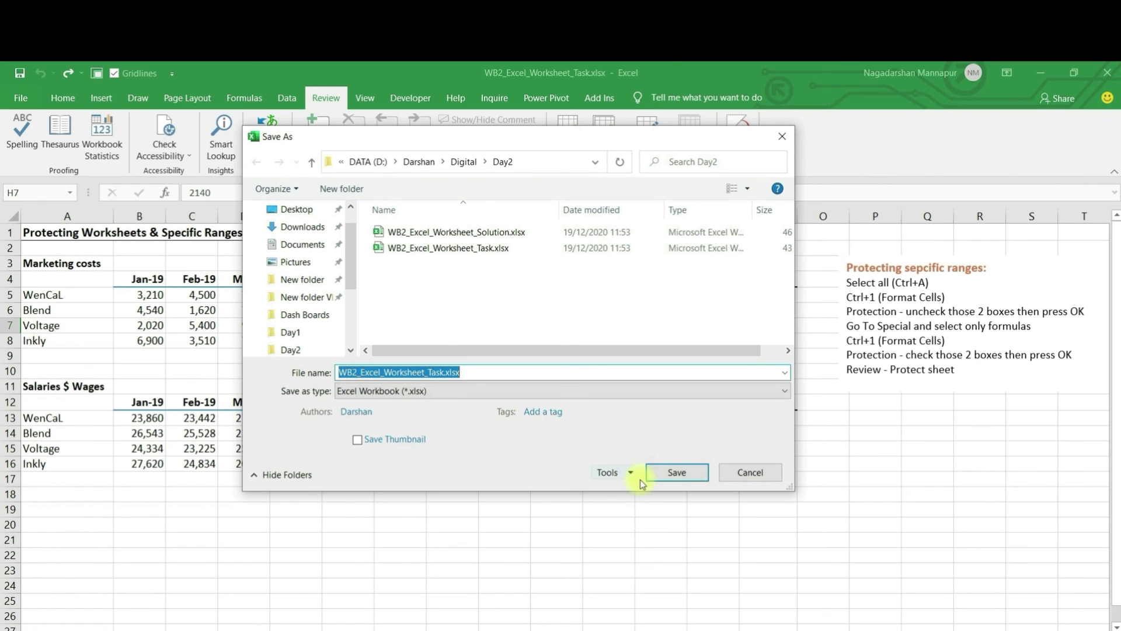
Step: Set and confirm a password to open in the Save As General Options
left_click(633, 473)
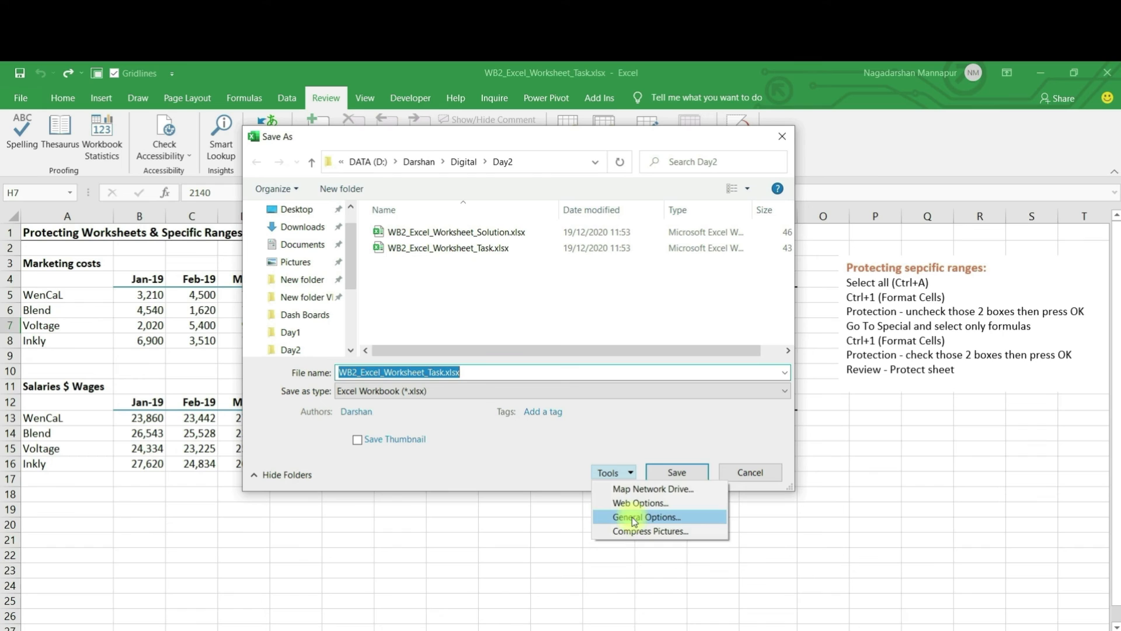
left_click(635, 518)
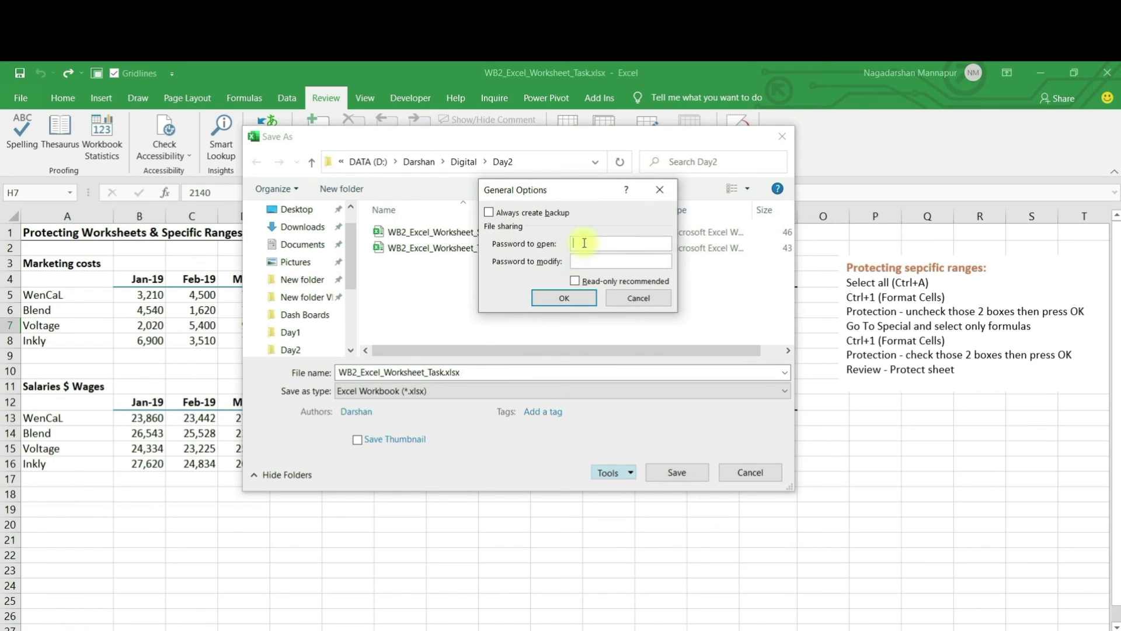
type("123")
left_click(580, 299)
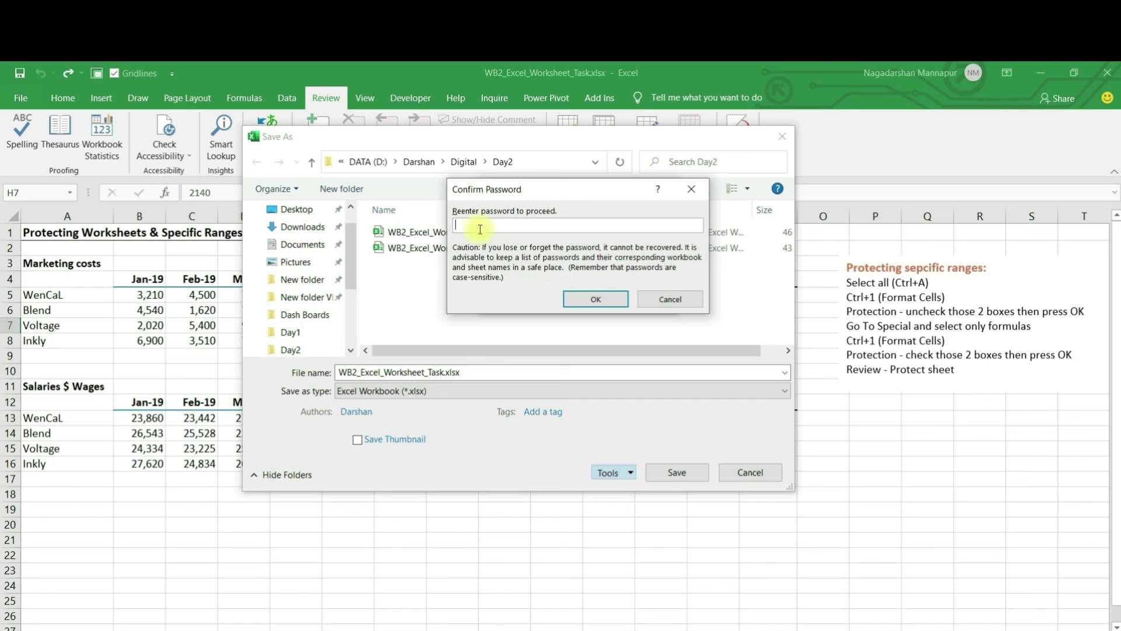
key("Return")
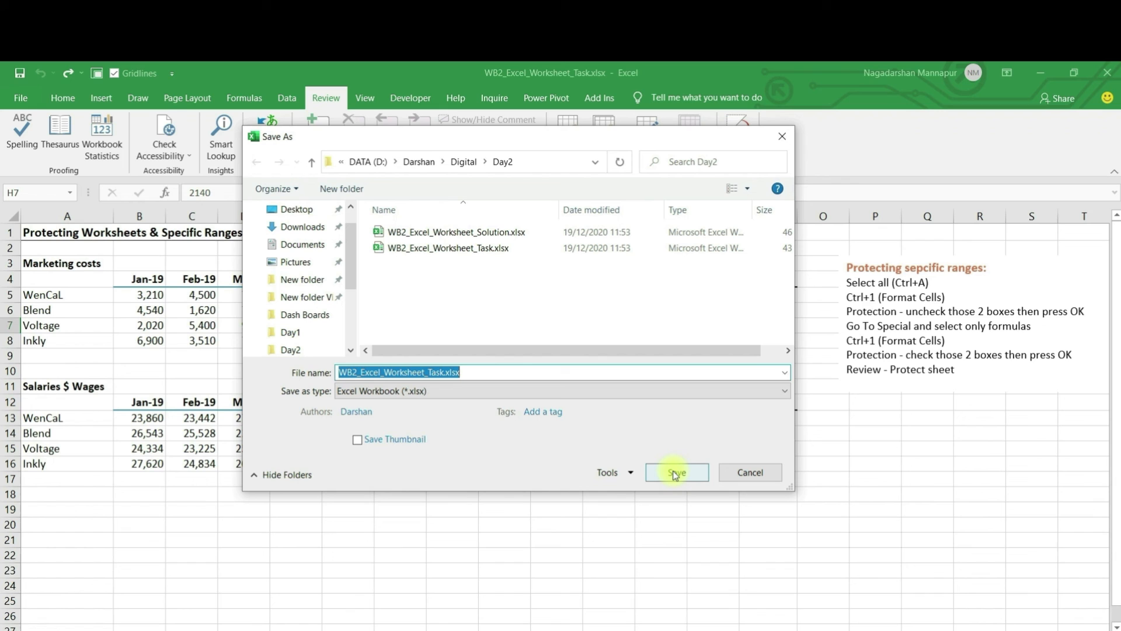
Step: Reopen General Options and erase the password to open before confirming
left_click(625, 472)
left_click(632, 520)
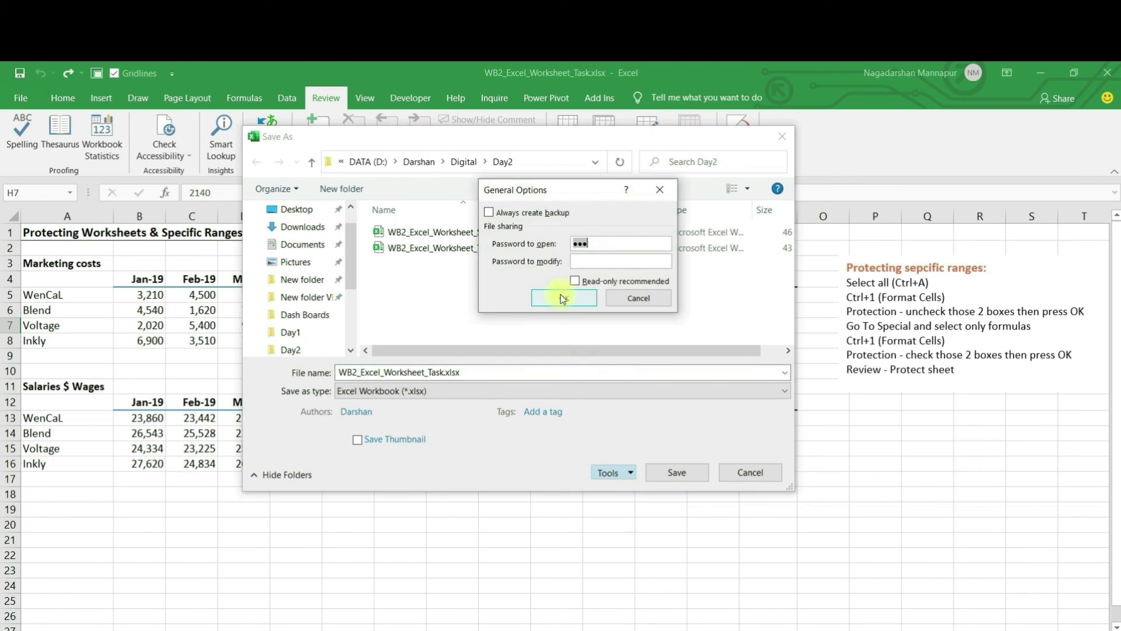
left_click(598, 243)
key("BackSpace")
key("BackSpace")
key("BackSpace")
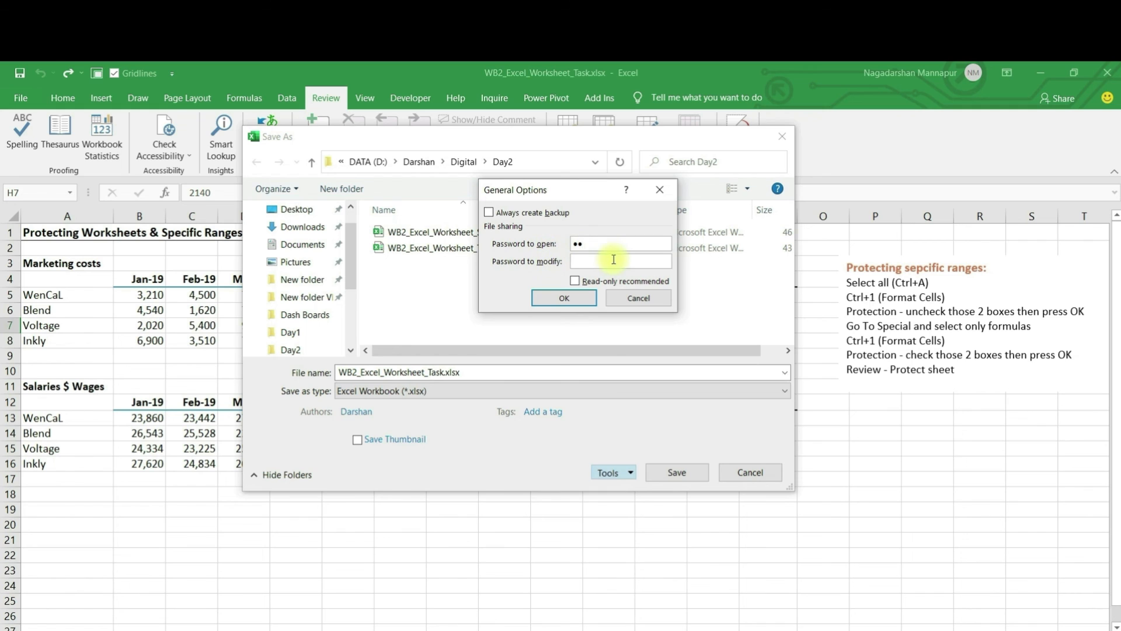
left_click(564, 298)
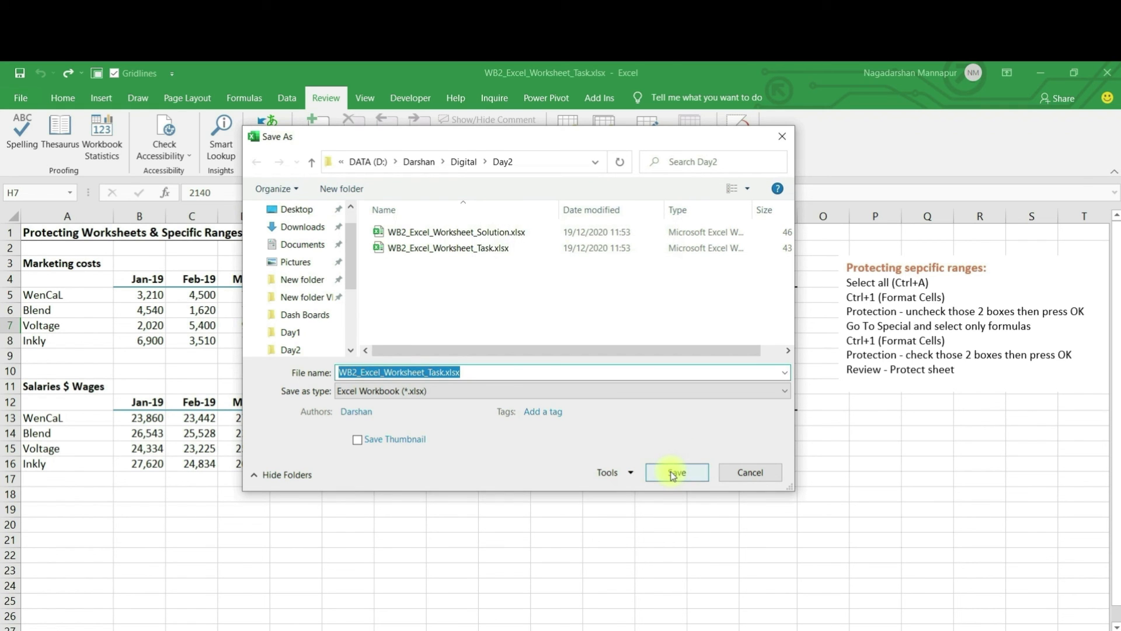
left_click(745, 472)
left_click(201, 311)
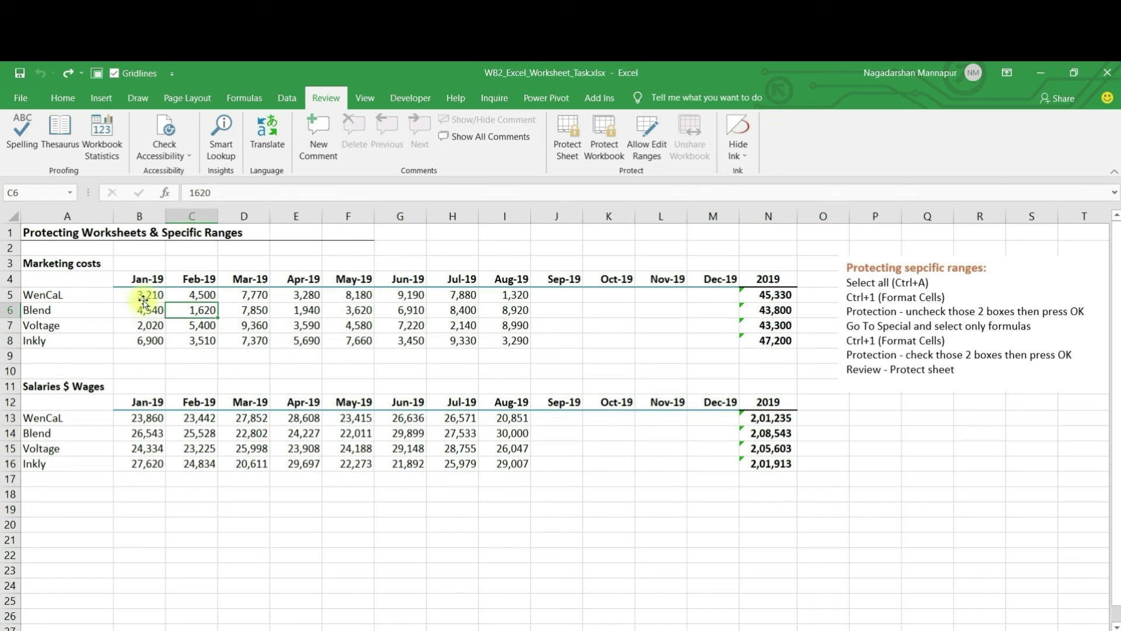
left_click(145, 295)
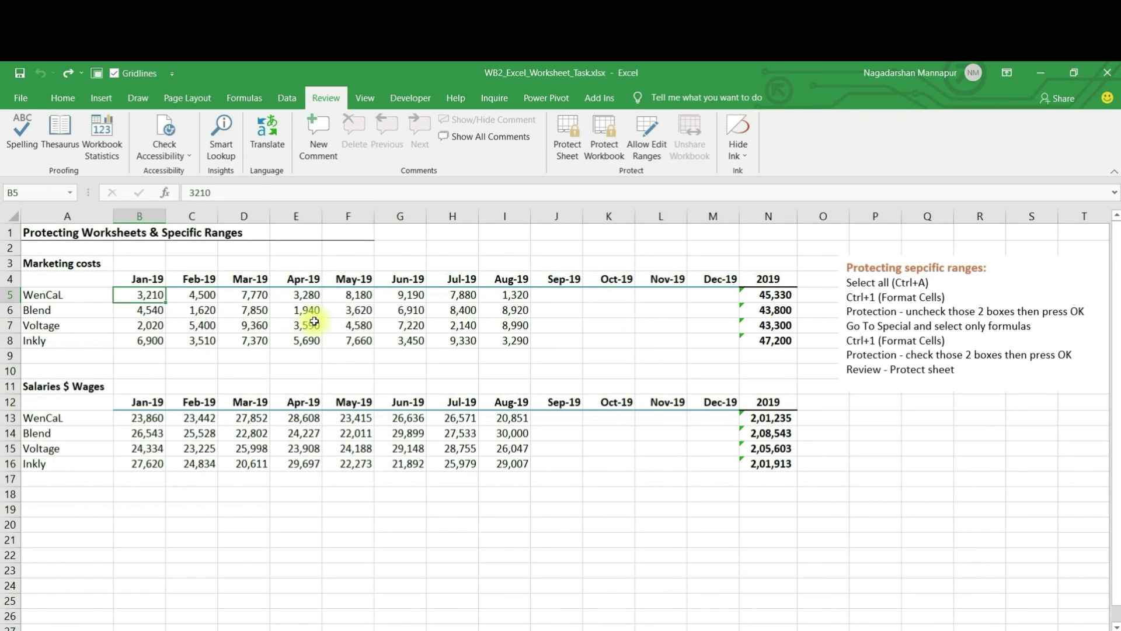